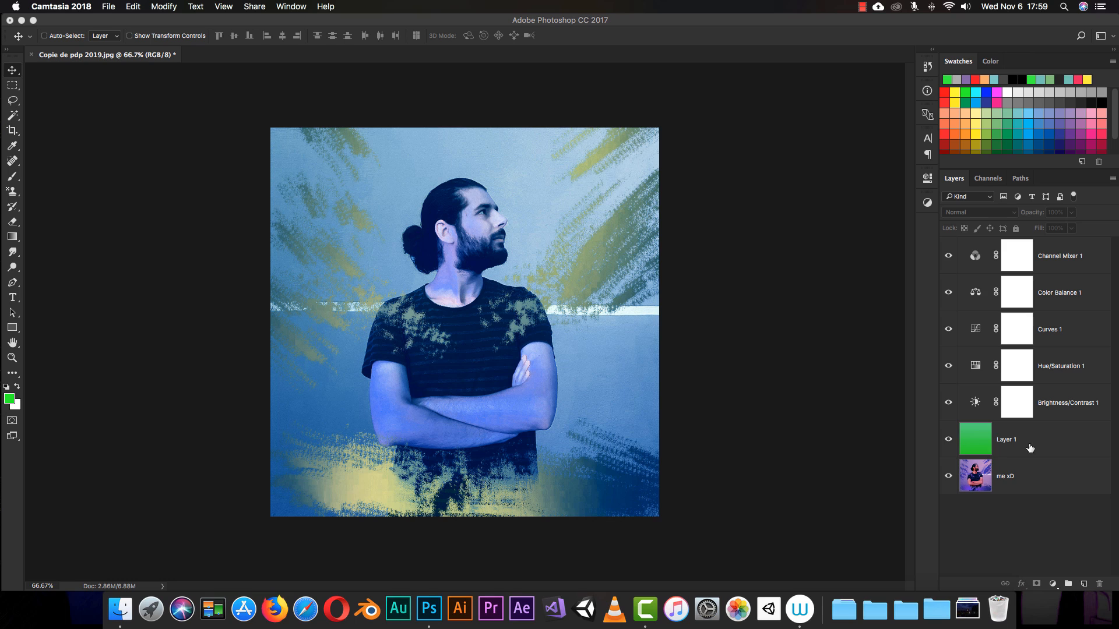
- Add a layer mask to the green Layer 1
left_click(1026, 437)
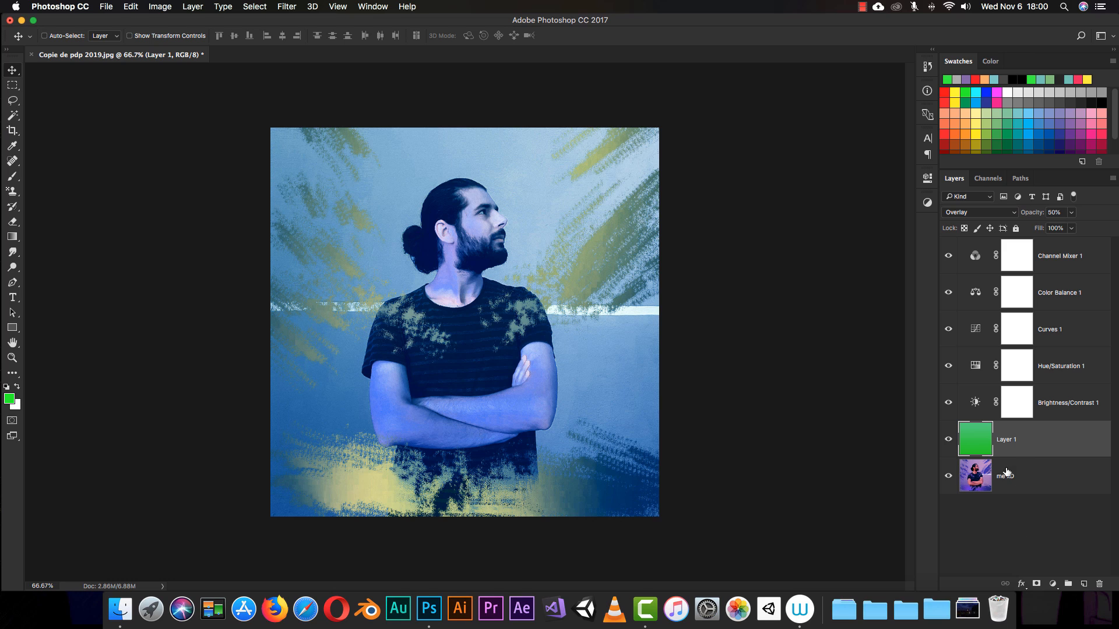
left_click(1014, 469)
left_click(1022, 441)
left_click(1035, 584)
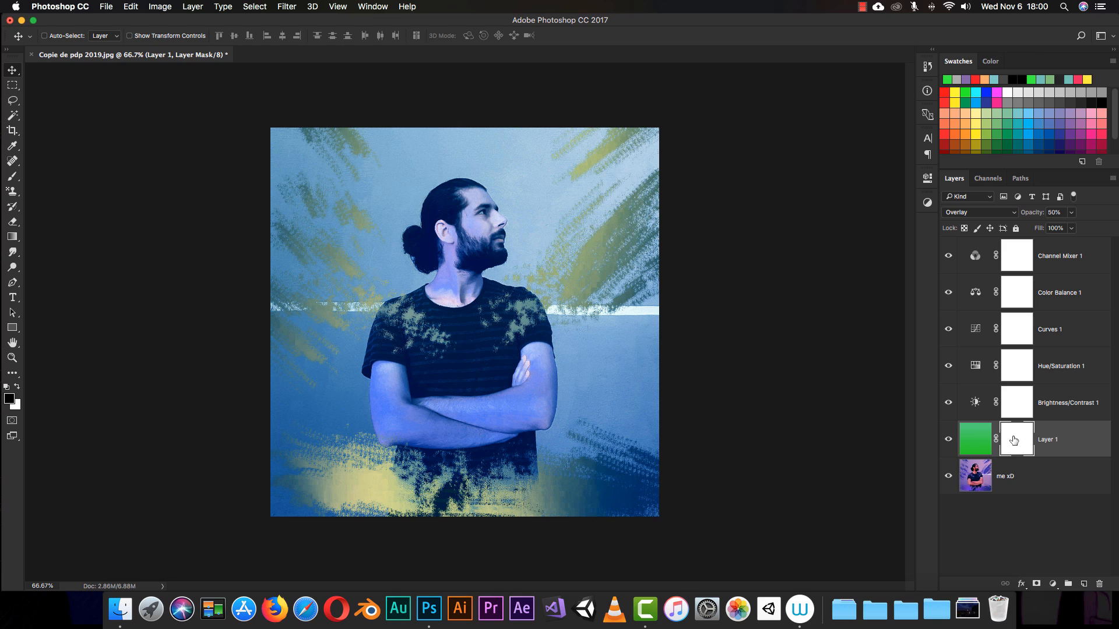
- Delete the mask from Layer 1 without applying it to the layer
left_click_drag(1014, 439, 1099, 583)
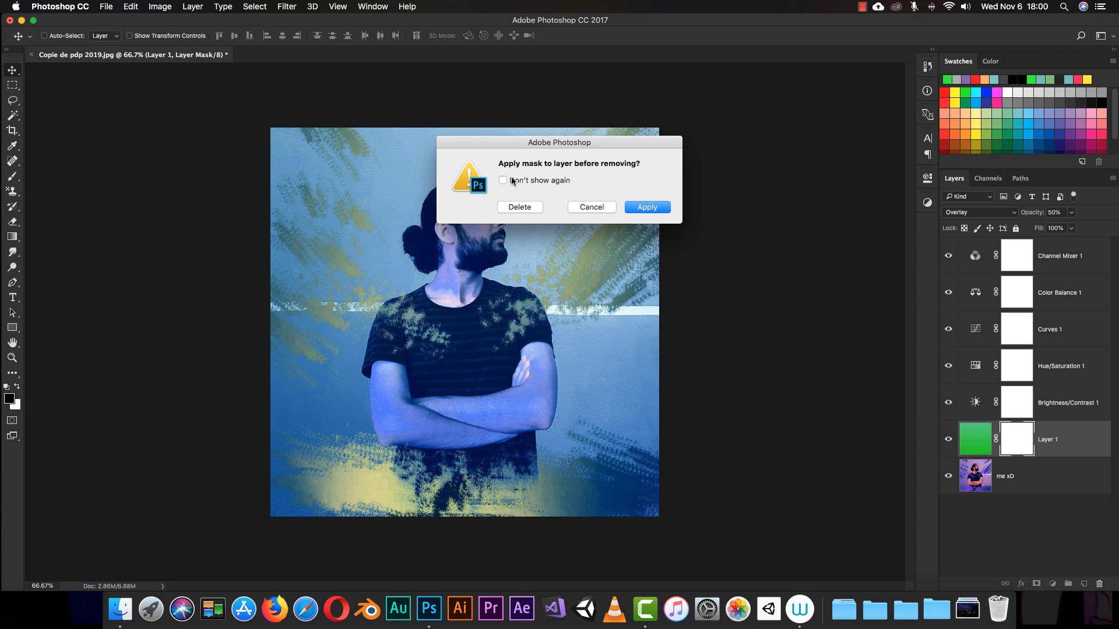
left_click_drag(594, 146, 595, 164)
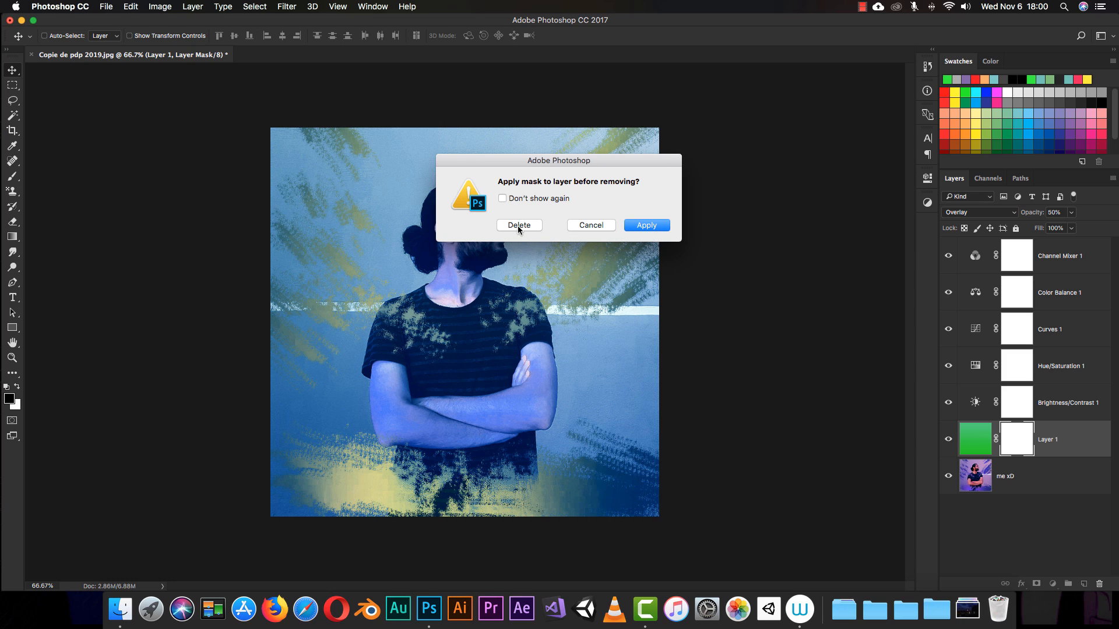
left_click(520, 225)
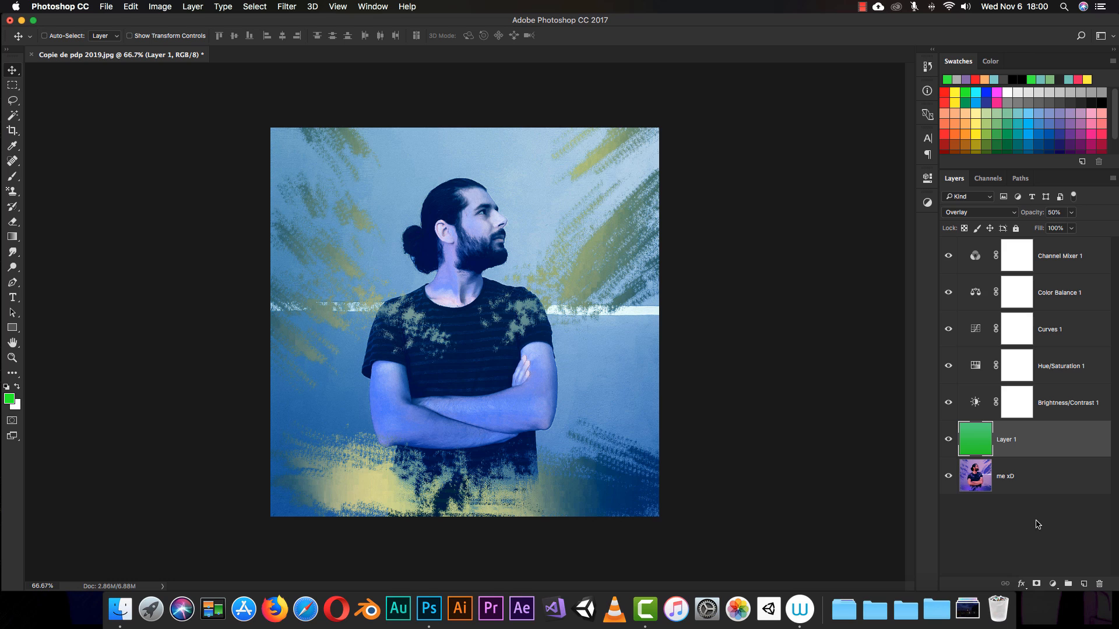
- Delete the Channel Mixer 1, Color Balance 1 and Curves 1 adjustment layers
left_click(1027, 331)
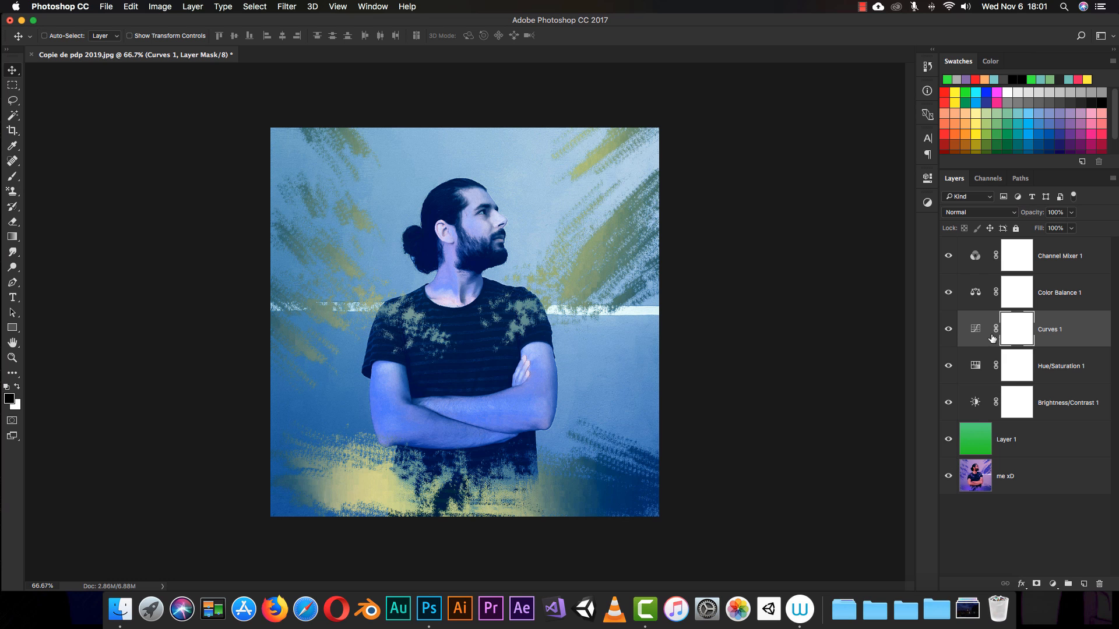
left_click(1051, 295)
left_click(1048, 254)
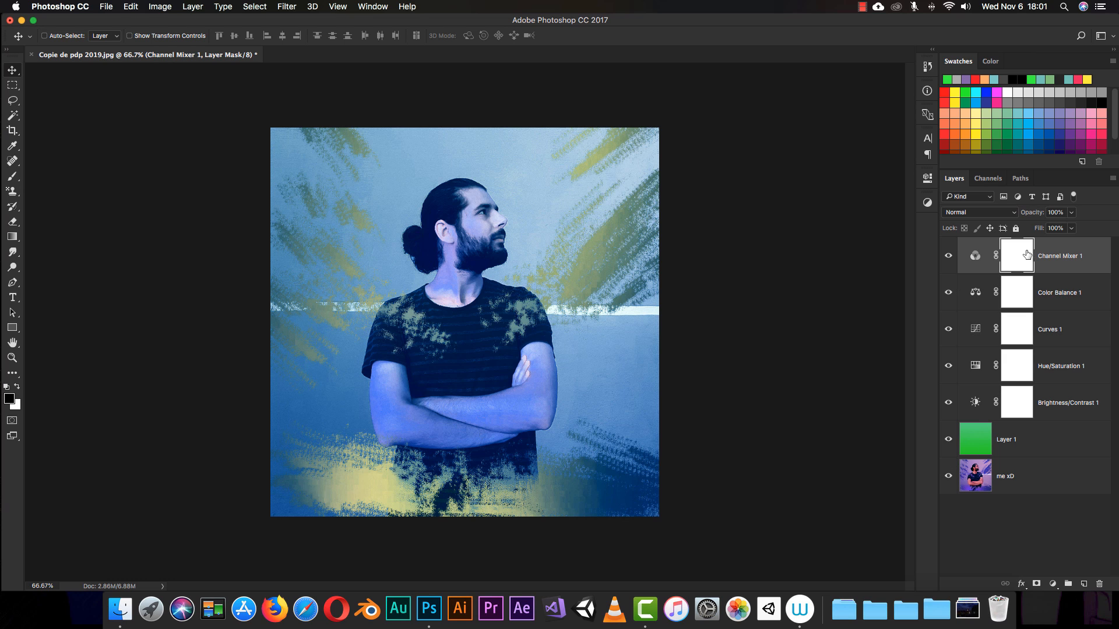
key("Delete")
key("Delete")
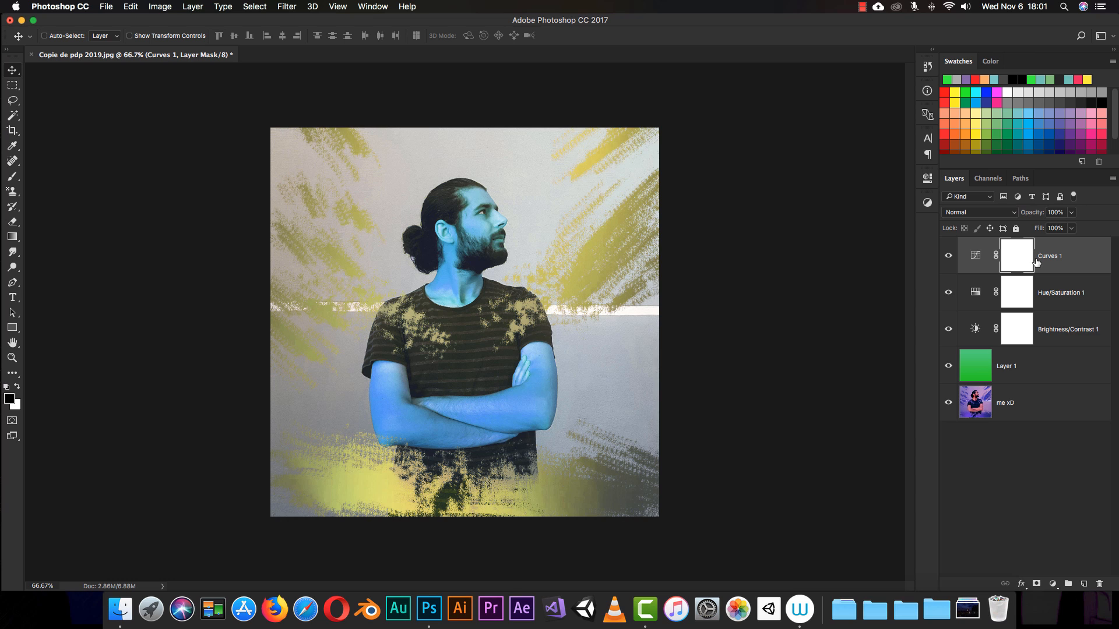
key("Delete")
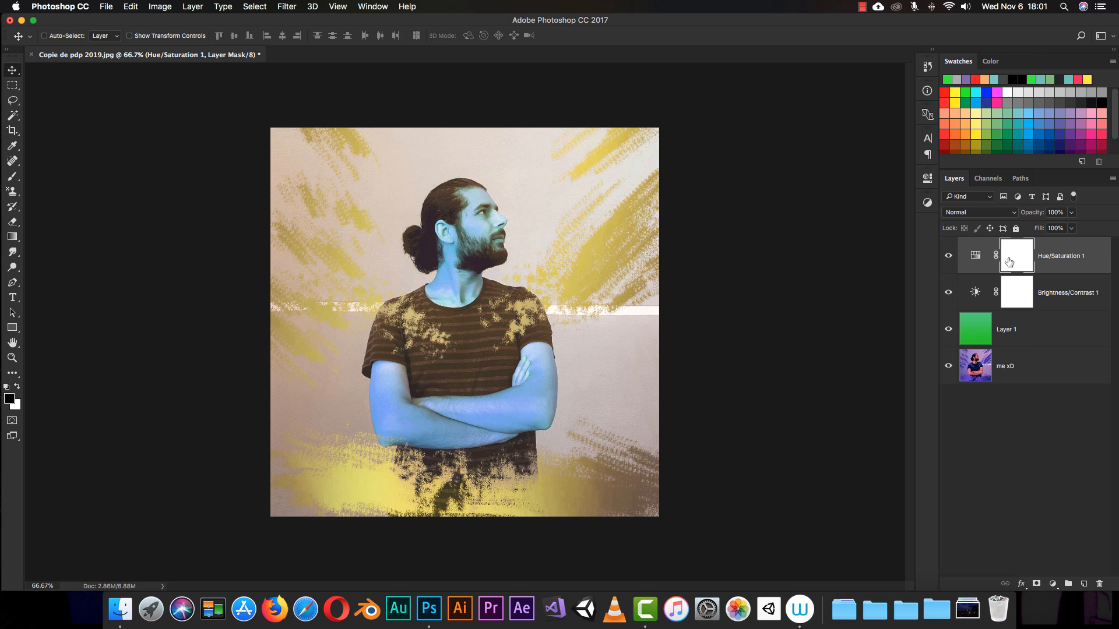
- Examine the adjustment settings of the Hue/Saturation 1 layer and the properties of its layer mask
left_click(1013, 407)
left_click(1015, 261)
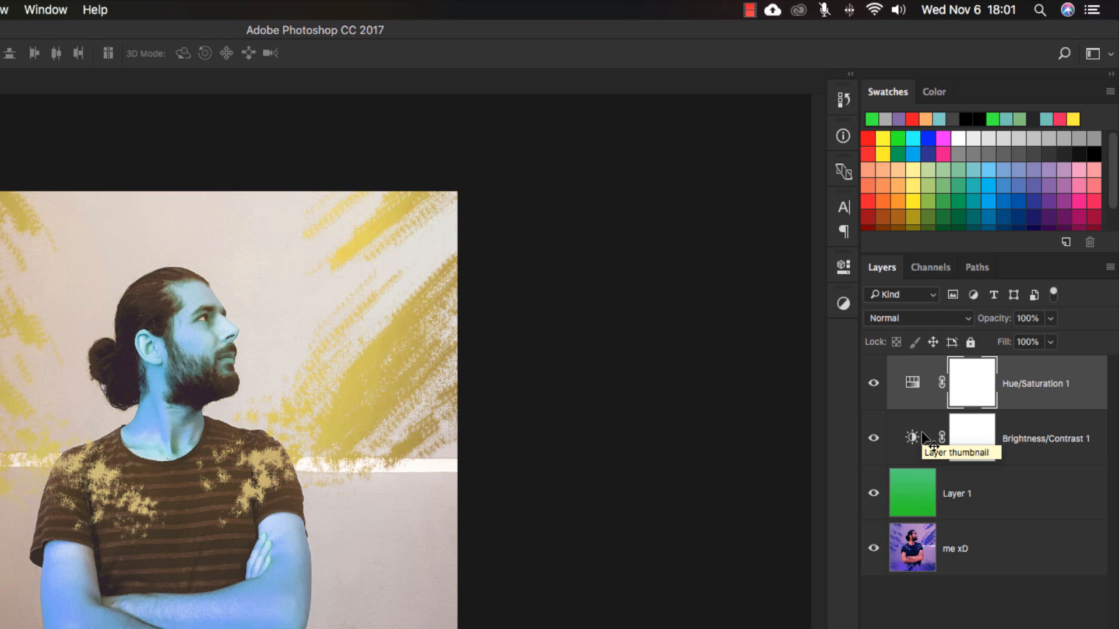
left_click(908, 385)
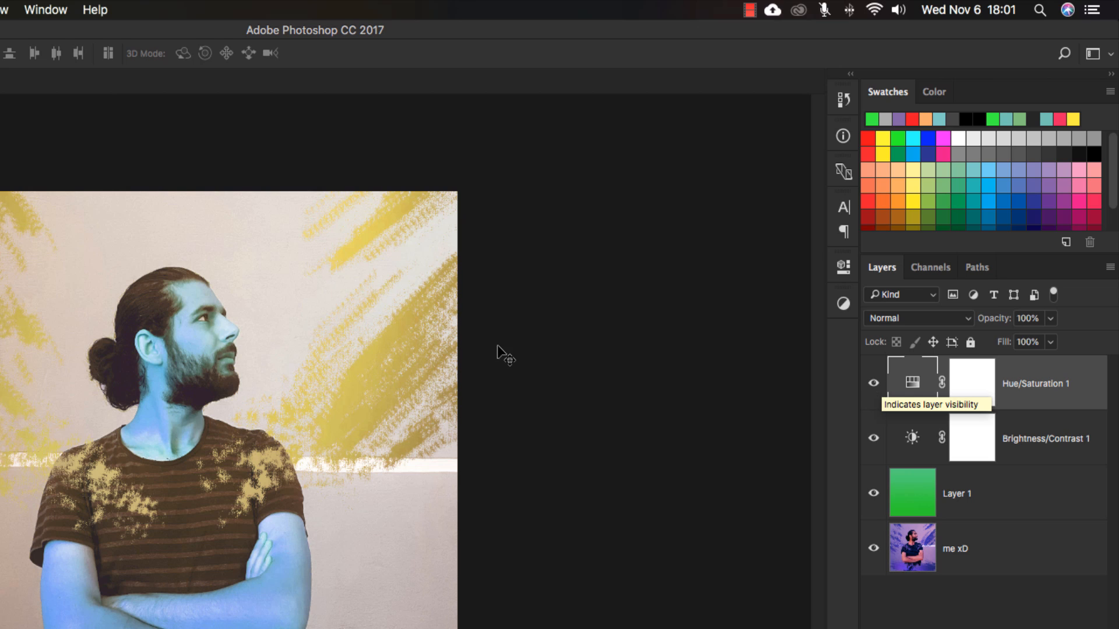
double_click(914, 380)
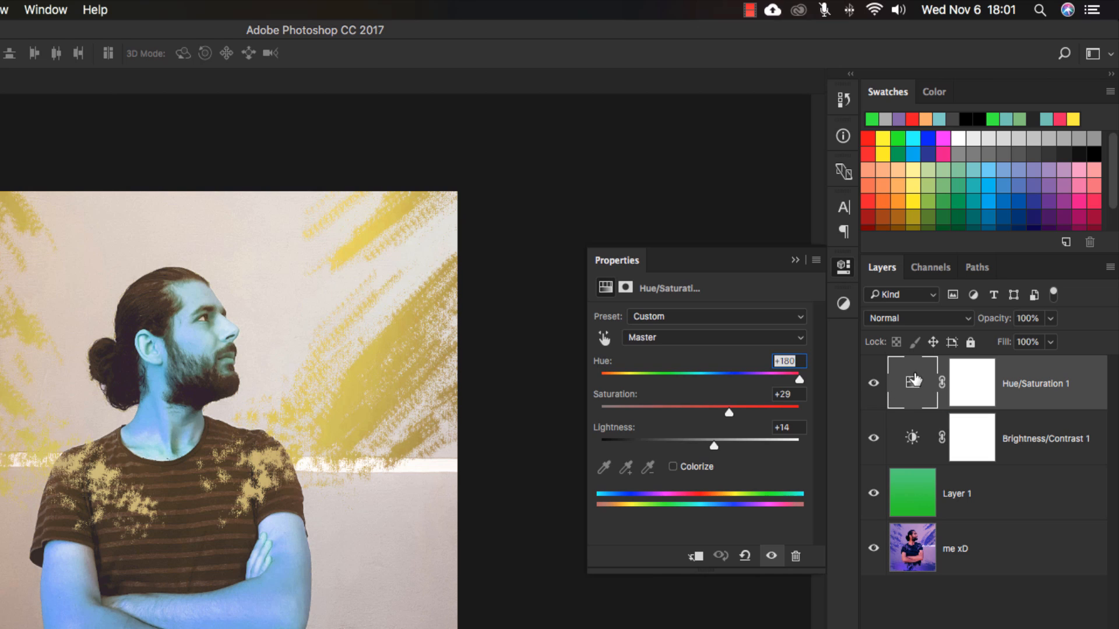
left_click(972, 391)
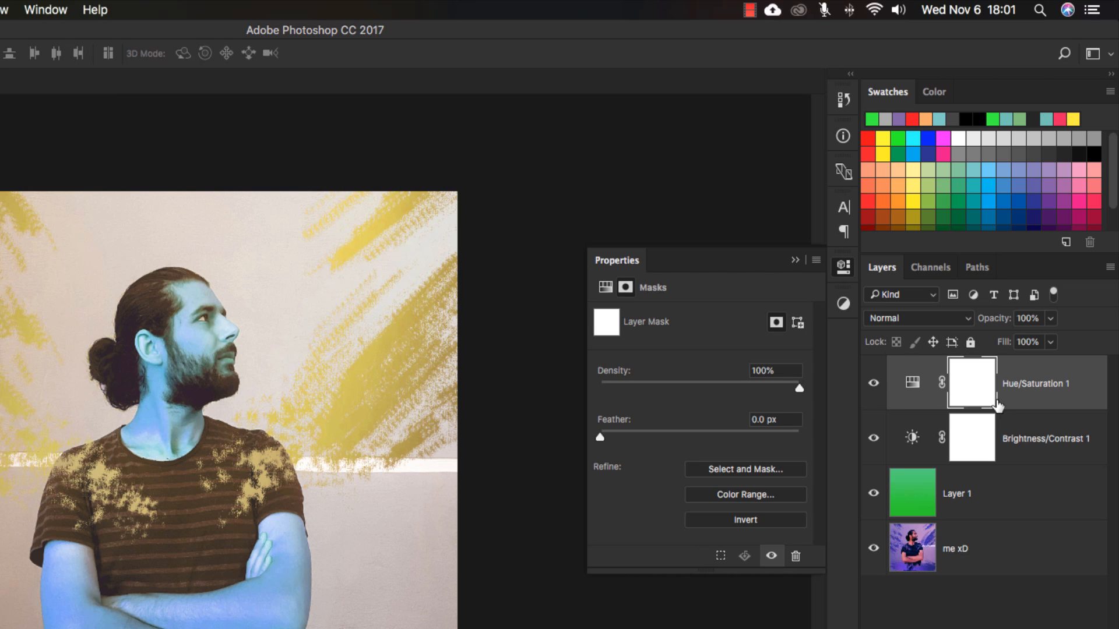
left_click(914, 383)
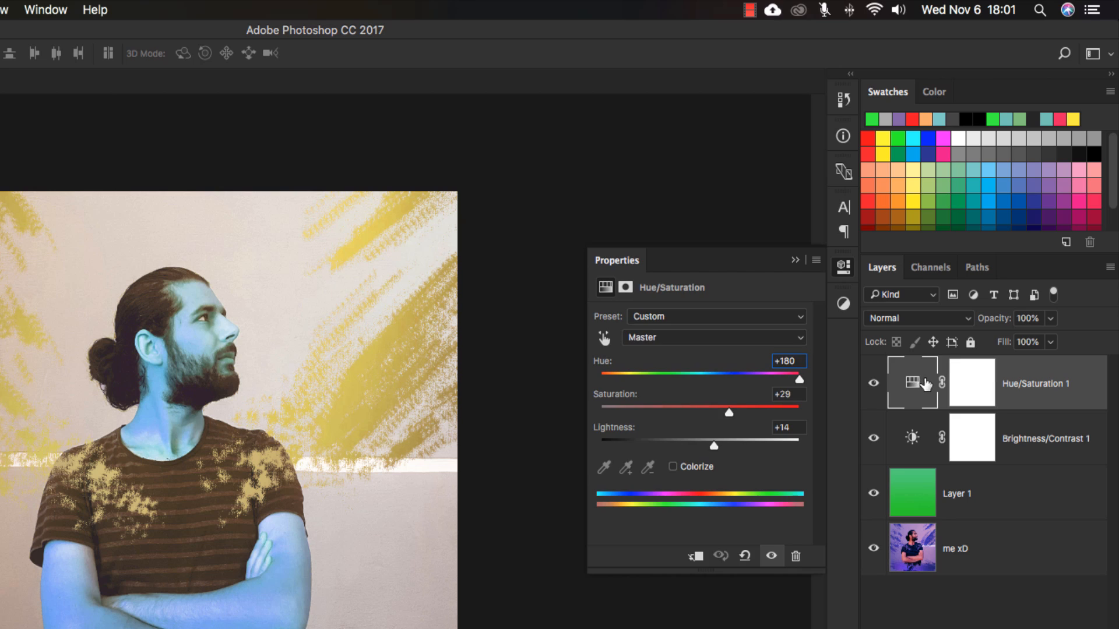
left_click(968, 382)
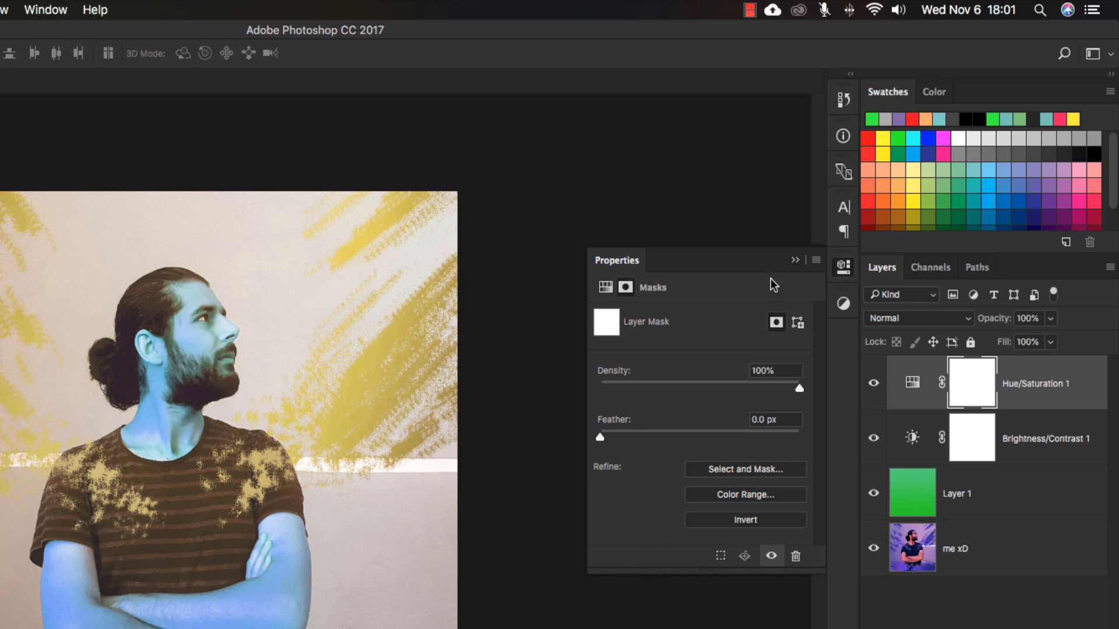
left_click(795, 260)
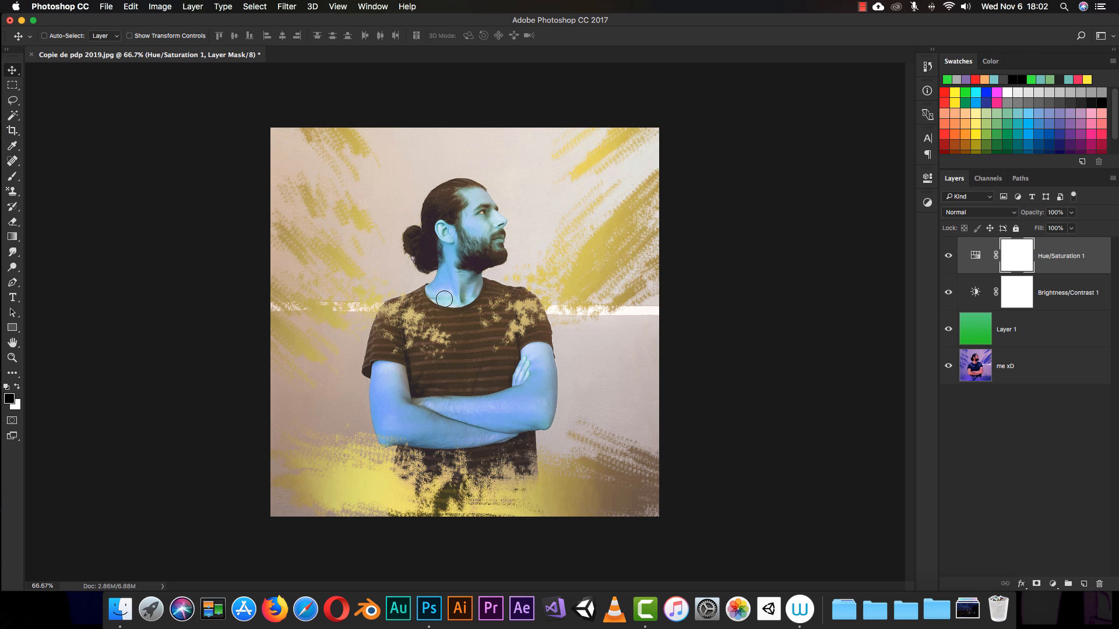
- Paint black with the Brush on the Hue/Saturation 1 mask over the man's head, neck, T-shirt and upper arms
key("b")
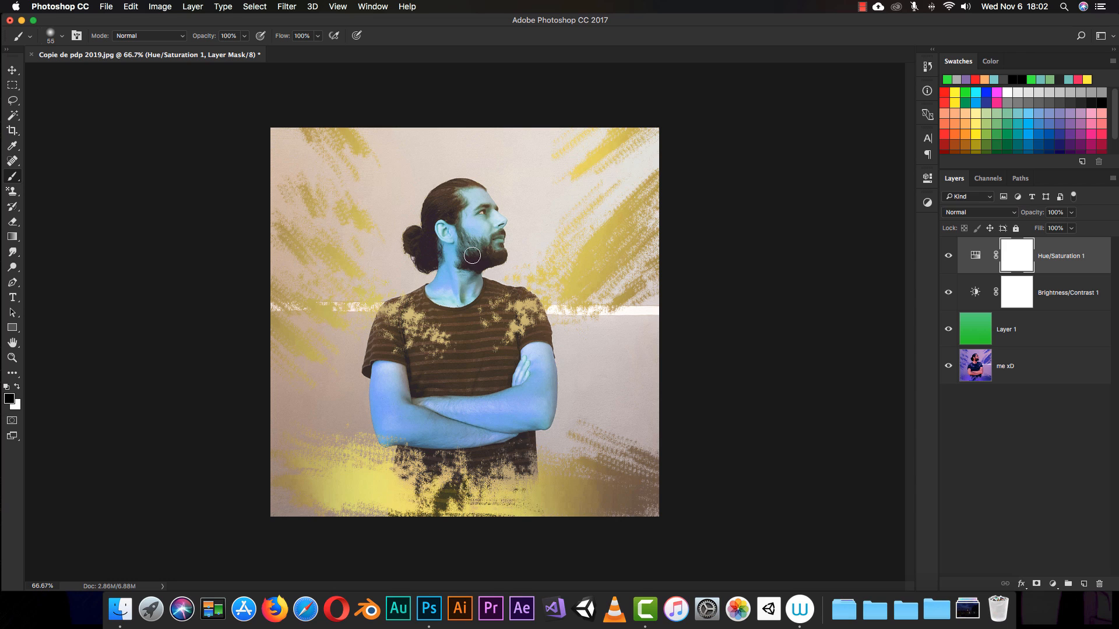
left_click(10, 400)
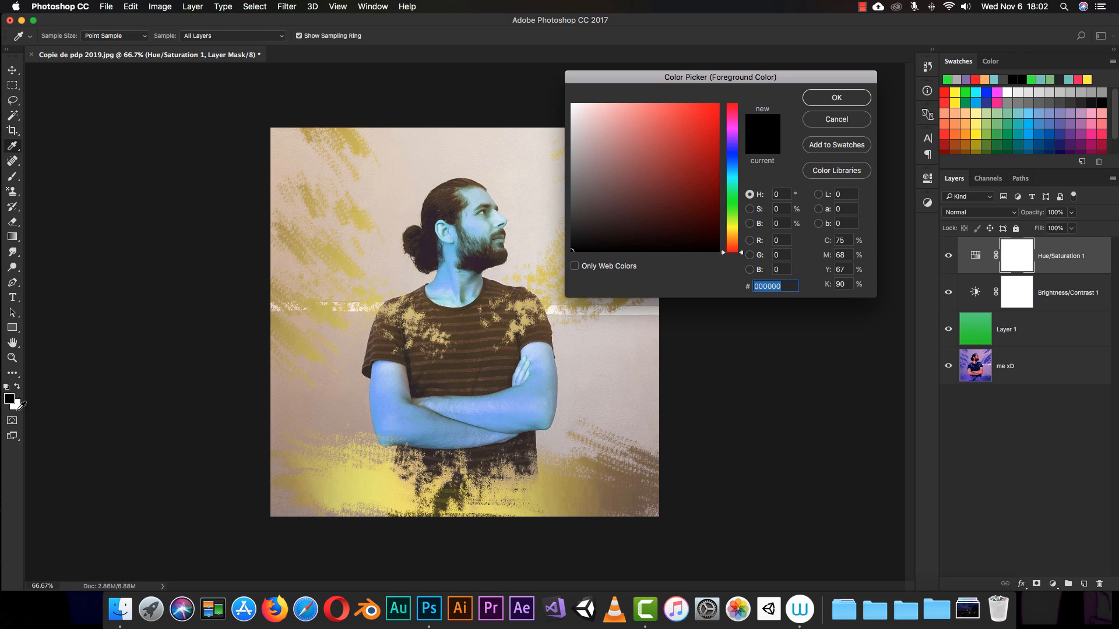
left_click(820, 97)
mouse_move(497, 182)
left_mouse_down()
mouse_move(479, 198)
mouse_move(458, 247)
mouse_move(452, 301)
mouse_move(492, 200)
mouse_move(469, 304)
mouse_move(498, 216)
mouse_move(490, 265)
left_mouse_up()
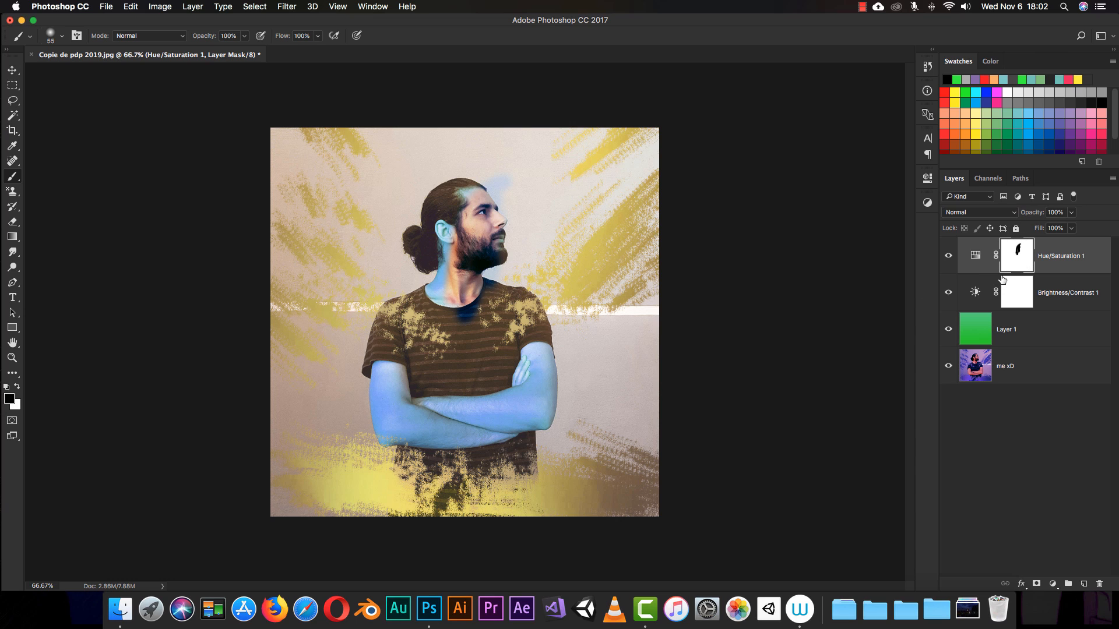
mouse_move(453, 211)
left_mouse_down()
mouse_move(449, 239)
mouse_move(458, 193)
mouse_move(438, 200)
mouse_move(427, 251)
mouse_move(423, 232)
mouse_move(410, 242)
mouse_move(452, 272)
mouse_move(448, 296)
left_mouse_up()
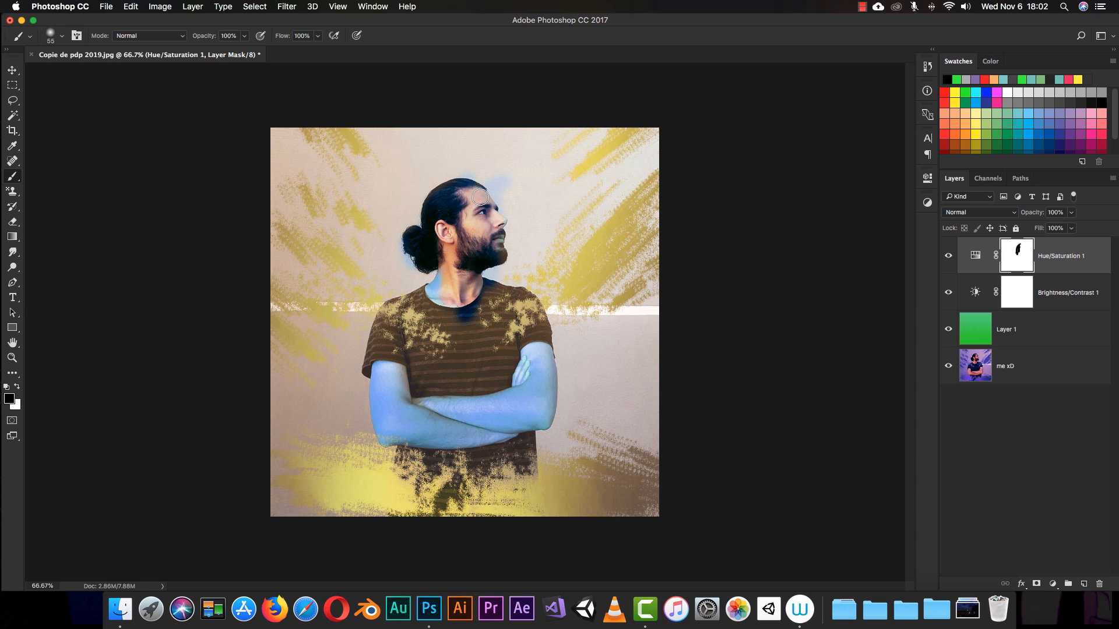
mouse_move(496, 235)
left_mouse_down()
mouse_move(475, 288)
mouse_move(432, 315)
mouse_move(422, 300)
mouse_move(388, 312)
mouse_move(380, 365)
mouse_move(374, 340)
mouse_move(365, 384)
mouse_move(402, 410)
mouse_move(406, 369)
mouse_move(401, 416)
mouse_move(414, 347)
mouse_move(444, 326)
mouse_move(469, 324)
mouse_move(496, 297)
mouse_move(514, 328)
mouse_move(537, 303)
mouse_move(531, 368)
mouse_move(501, 371)
mouse_move(502, 337)
mouse_move(488, 336)
mouse_move(501, 309)
mouse_move(408, 328)
mouse_move(460, 377)
mouse_move(421, 371)
mouse_move(475, 379)
mouse_move(451, 374)
mouse_move(504, 348)
mouse_move(518, 359)
mouse_move(464, 396)
left_mouse_up()
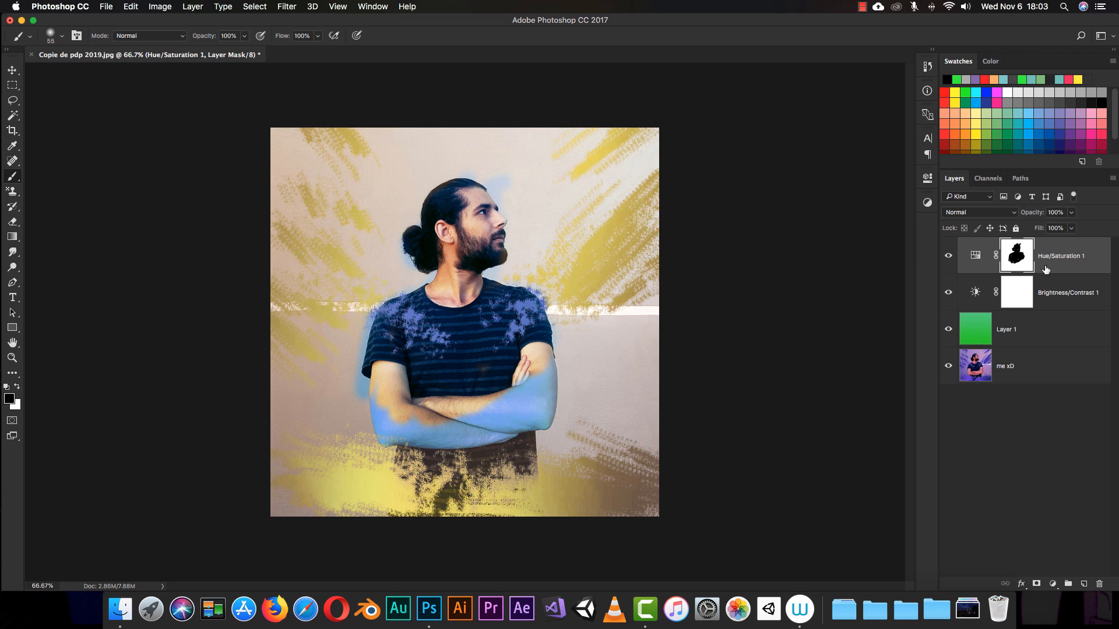
- Extend the black painting on the Hue/Saturation 1 mask over the forearms and the lower part of the shirt
left_click(1000, 332)
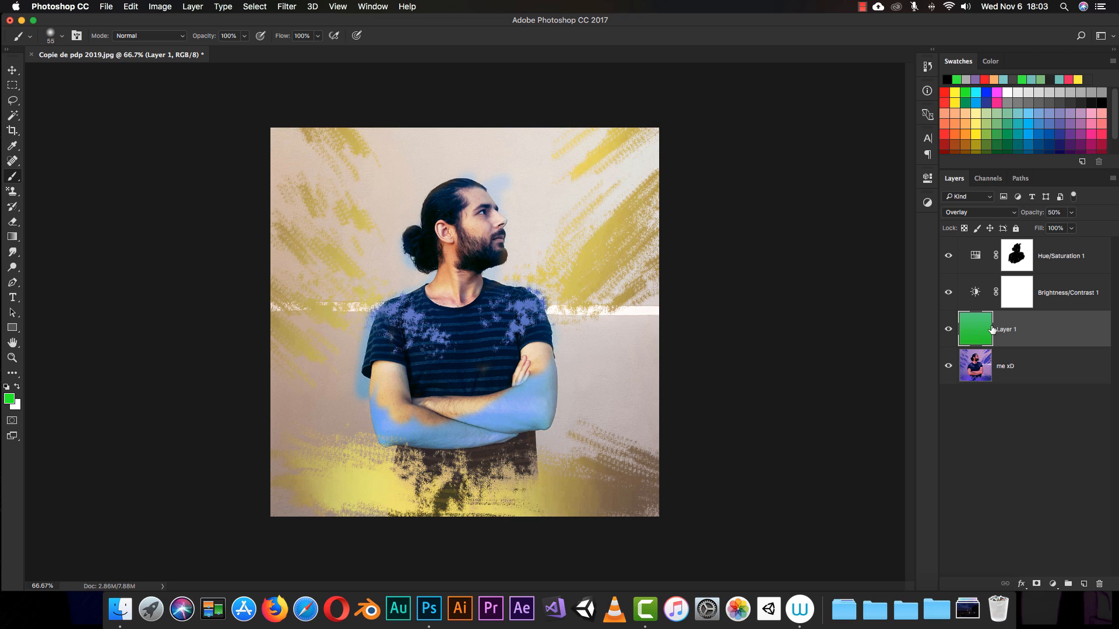
left_click(1011, 260)
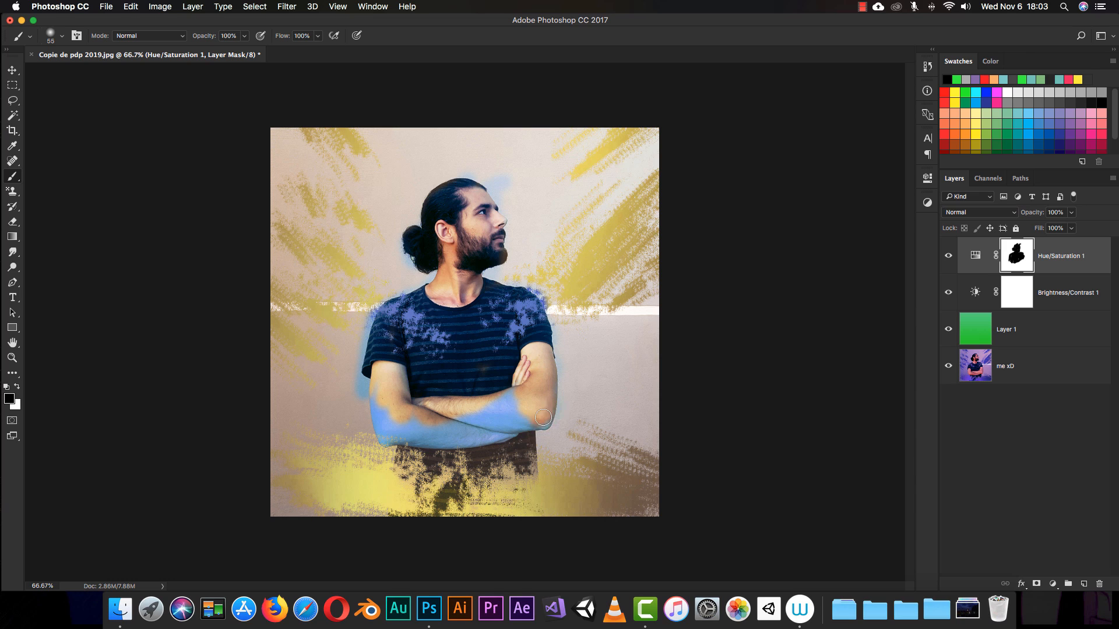
mouse_move(543, 418)
left_mouse_down()
mouse_move(539, 395)
mouse_move(521, 390)
mouse_move(474, 424)
mouse_move(491, 430)
mouse_move(506, 407)
mouse_move(437, 430)
mouse_move(368, 415)
mouse_move(383, 441)
mouse_move(517, 430)
mouse_move(434, 467)
mouse_move(414, 447)
mouse_move(408, 469)
left_mouse_up()
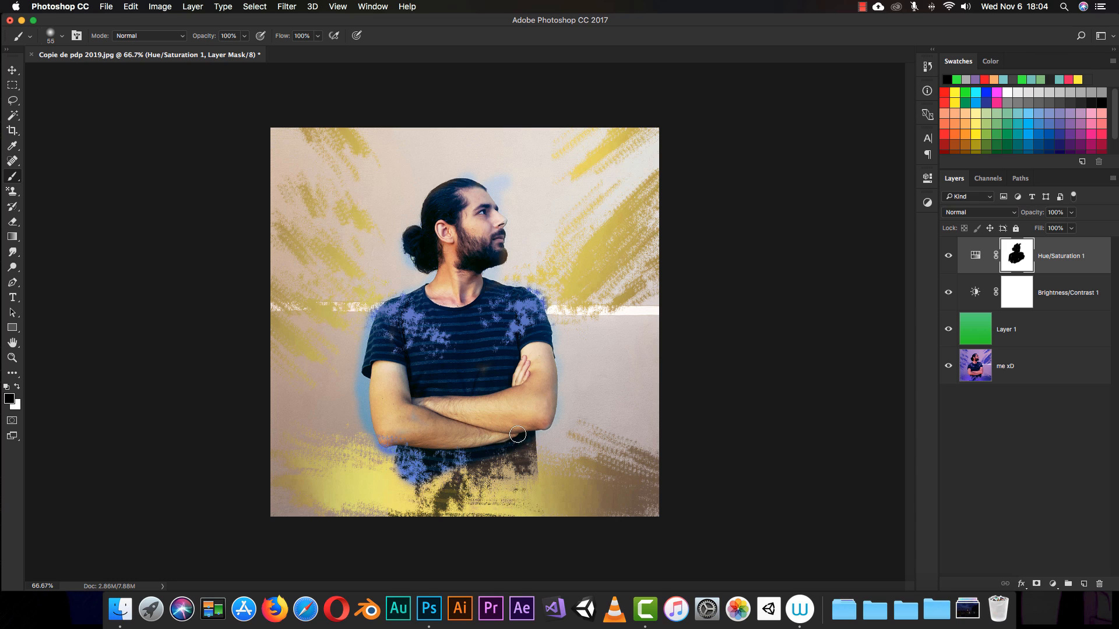
mouse_move(454, 285)
left_mouse_down()
mouse_move(478, 323)
mouse_move(469, 321)
left_mouse_up()
- Set the foreground color to white (ffffff) and paint the Hue/Saturation 1 mask white over the whole man
left_click(10, 399)
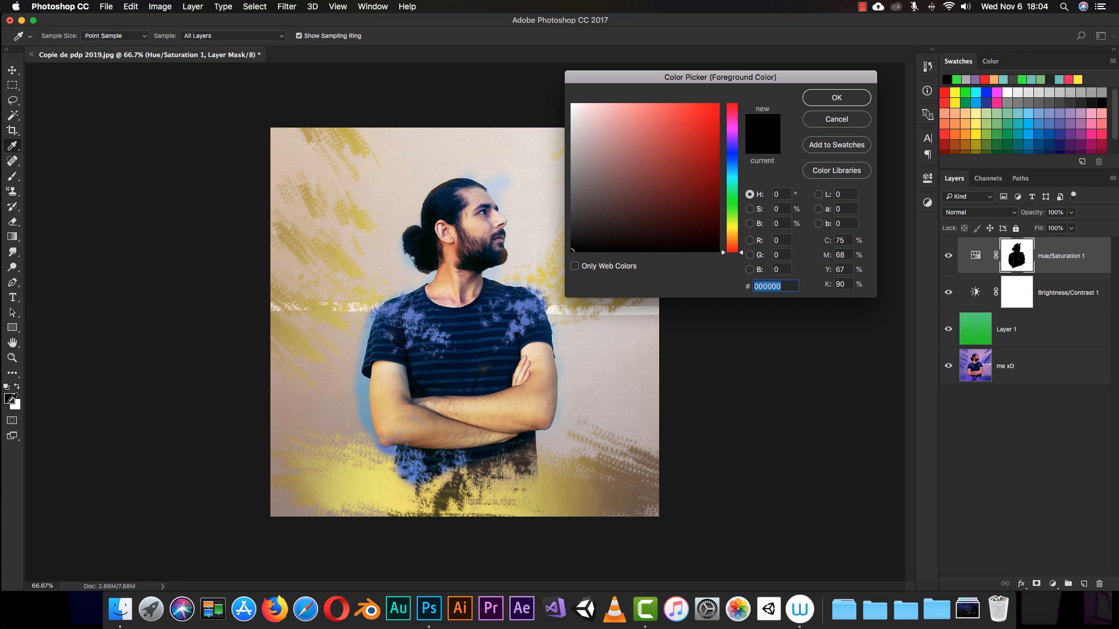
left_click_drag(612, 200, 568, 99)
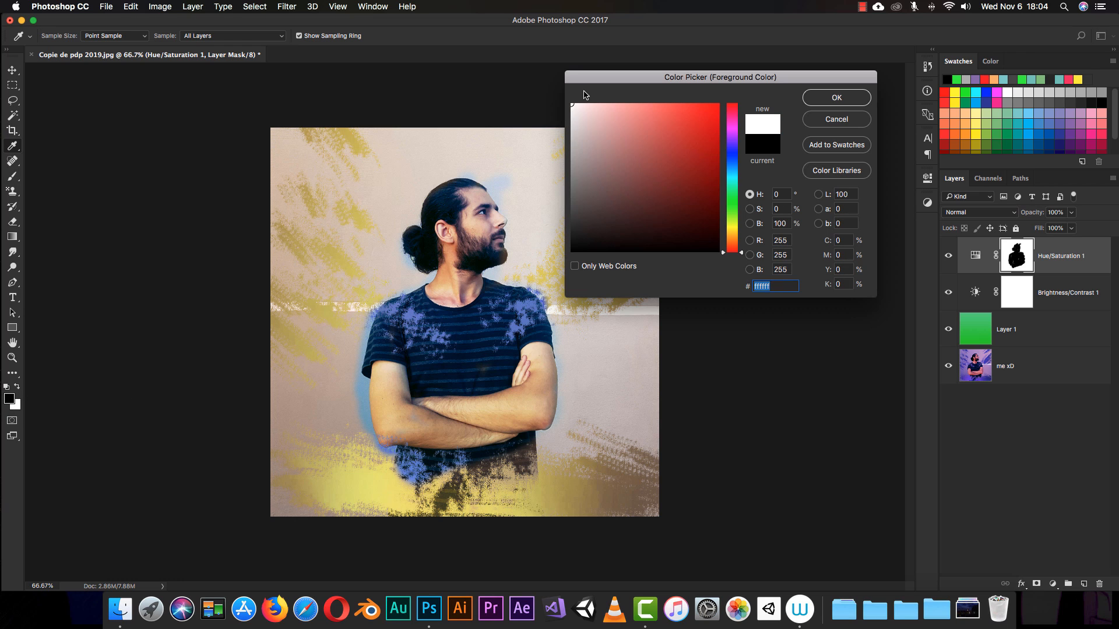
left_click(825, 99)
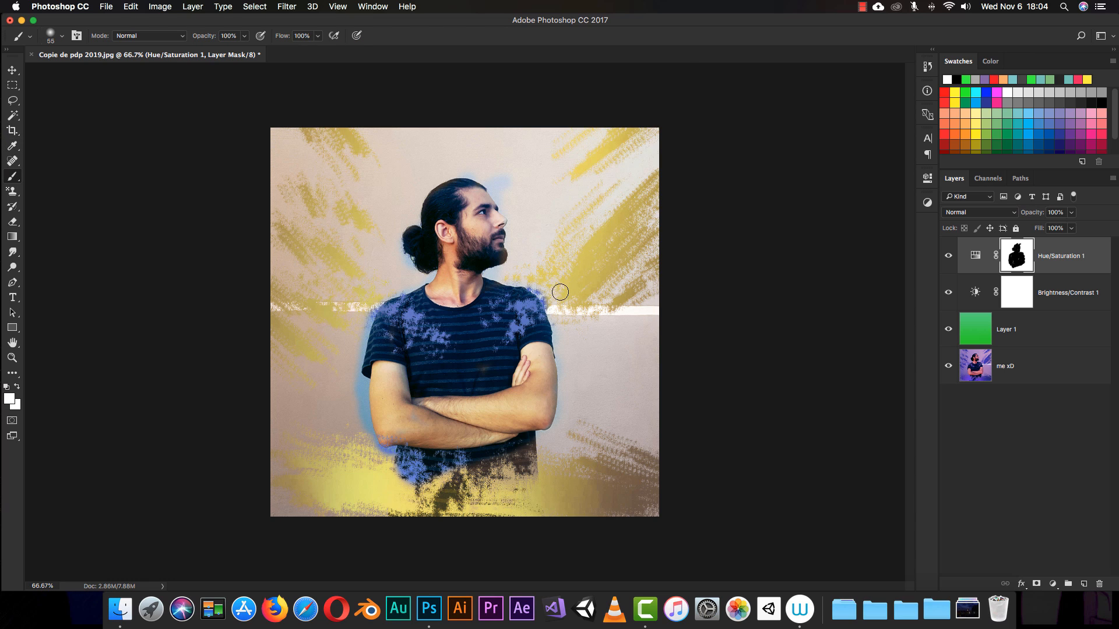
mouse_move(536, 294)
left_mouse_down()
mouse_move(467, 331)
mouse_move(529, 283)
mouse_move(470, 311)
mouse_move(505, 302)
mouse_move(537, 274)
mouse_move(423, 328)
mouse_move(537, 245)
mouse_move(449, 273)
mouse_move(539, 207)
mouse_move(466, 234)
mouse_move(489, 212)
mouse_move(487, 196)
mouse_move(442, 205)
mouse_move(487, 169)
left_mouse_up()
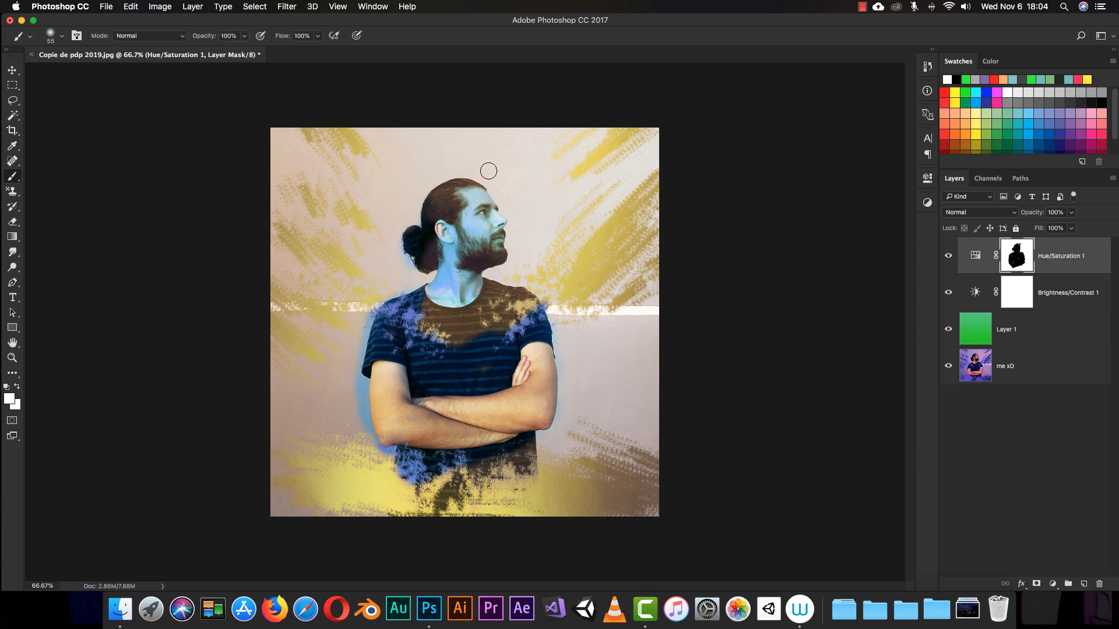
mouse_move(400, 227)
left_mouse_down()
mouse_move(414, 251)
mouse_move(461, 237)
mouse_move(432, 318)
mouse_move(378, 325)
mouse_move(395, 295)
mouse_move(358, 370)
mouse_move(365, 406)
mouse_move(382, 403)
mouse_move(376, 365)
mouse_move(565, 314)
mouse_move(540, 333)
mouse_move(548, 306)
mouse_move(510, 376)
mouse_move(555, 349)
mouse_move(560, 362)
mouse_move(543, 440)
mouse_move(542, 400)
mouse_move(522, 416)
mouse_move(508, 480)
mouse_move(441, 492)
mouse_move(396, 484)
left_mouse_up()
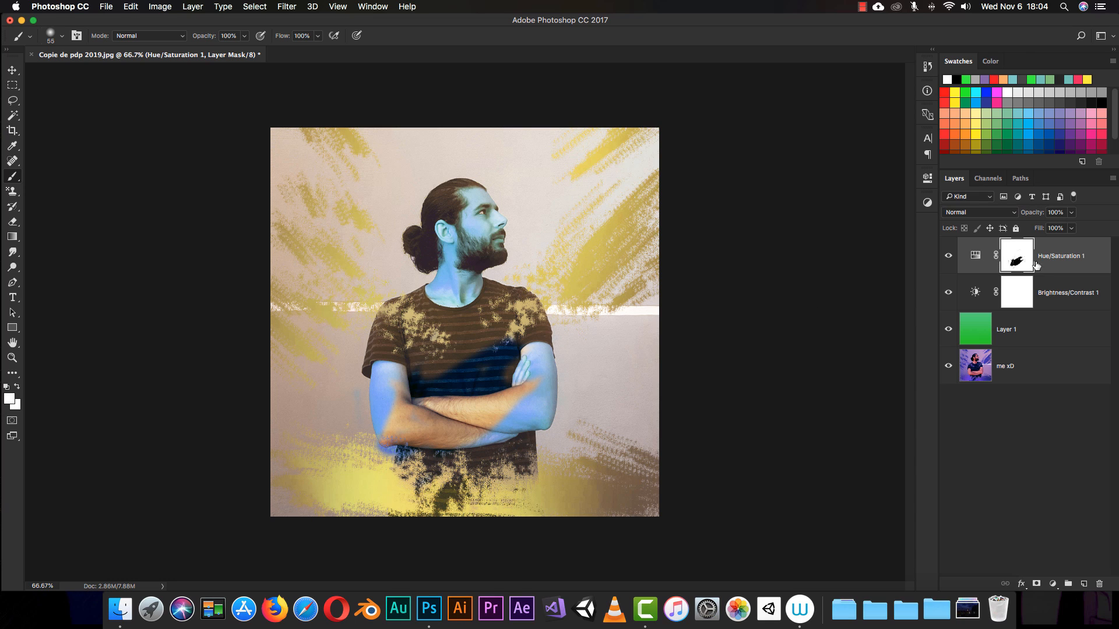
mouse_move(517, 330)
left_mouse_down()
mouse_move(468, 390)
mouse_move(490, 351)
mouse_move(415, 386)
mouse_move(416, 376)
mouse_move(437, 339)
mouse_move(413, 395)
mouse_move(460, 410)
mouse_move(471, 435)
mouse_move(435, 404)
mouse_move(395, 454)
left_mouse_up()
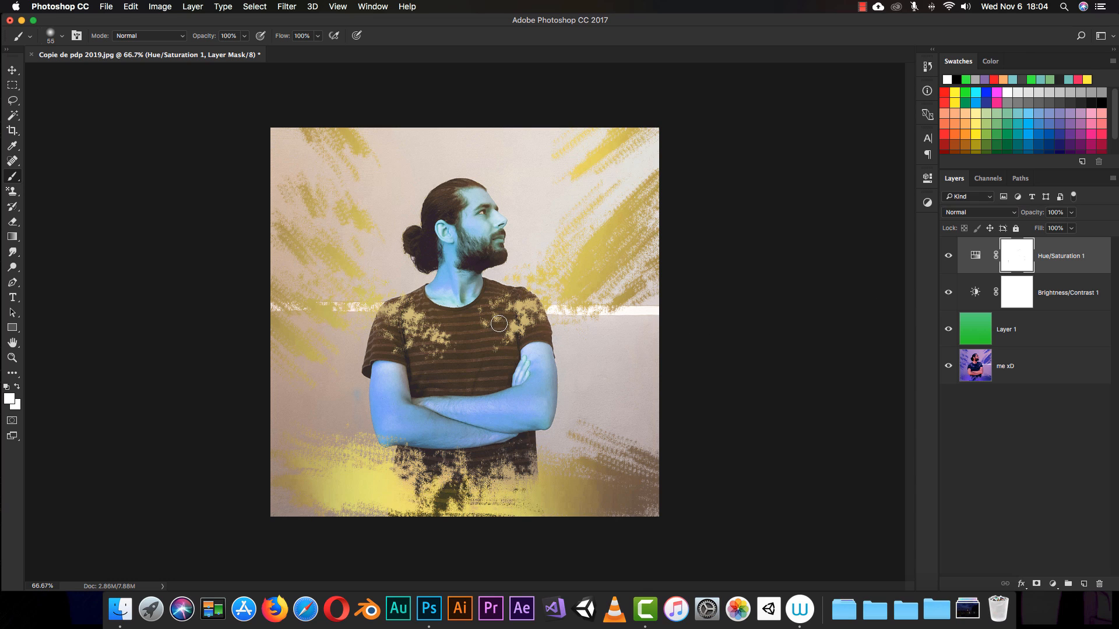
- Paint the Hue/Saturation 1 mask with black (000000) over the head, neck and one shoulder, and reset the mask to white
left_click(9, 399)
left_click(657, 229)
left_click_drag(624, 236, 570, 254)
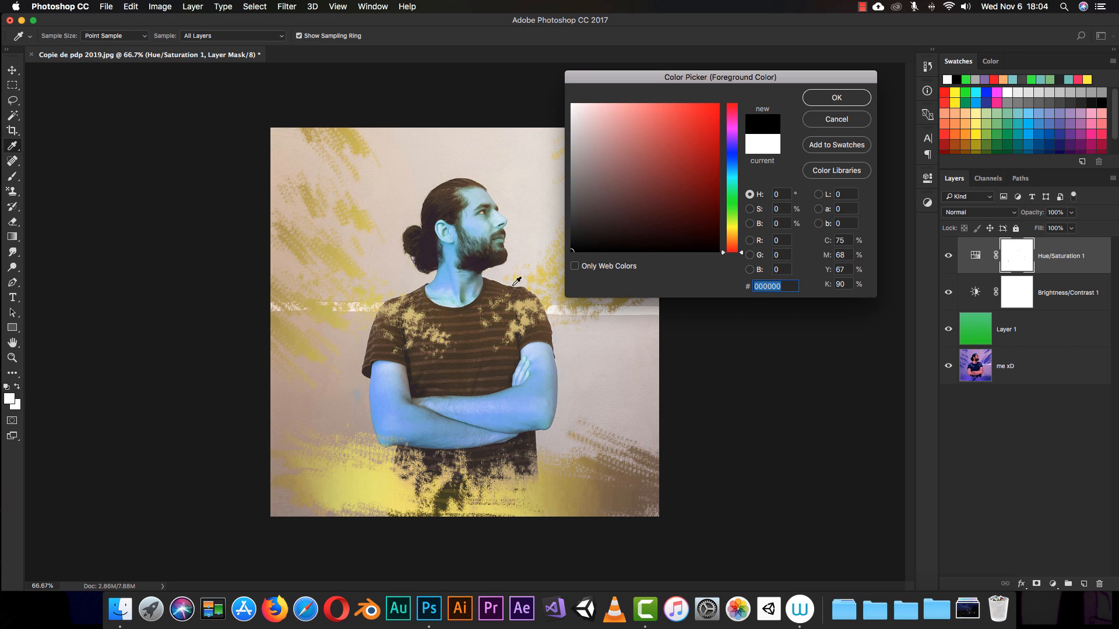
left_click(839, 98)
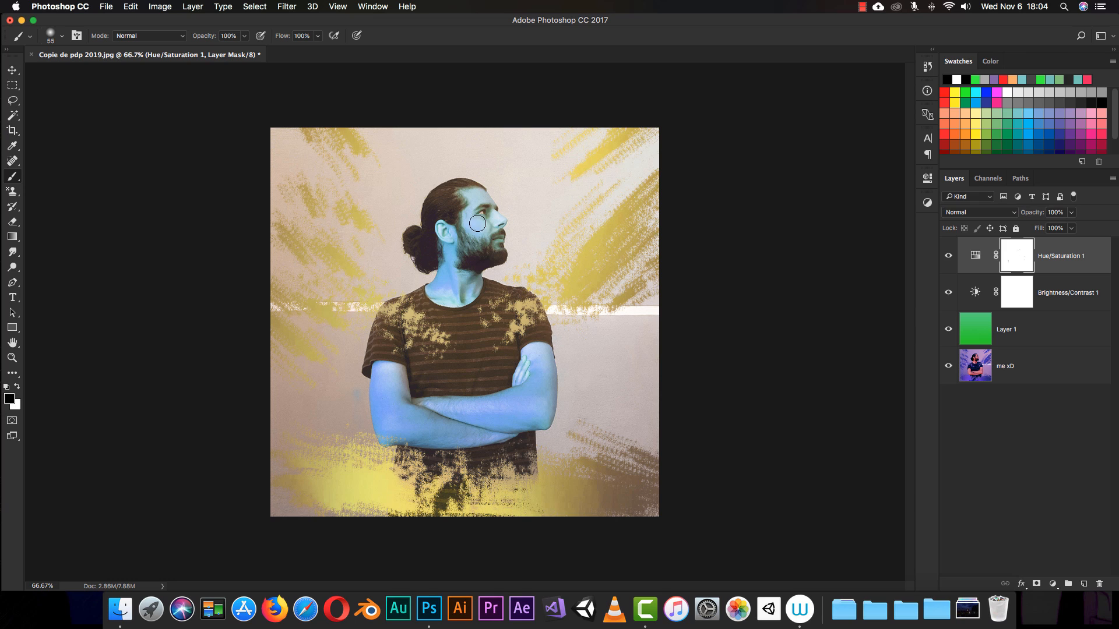
mouse_move(469, 226)
left_mouse_down()
mouse_move(459, 251)
mouse_move(476, 233)
mouse_move(465, 231)
mouse_move(470, 250)
mouse_move(456, 264)
mouse_move(480, 225)
mouse_move(467, 192)
mouse_move(481, 191)
mouse_move(446, 195)
mouse_move(435, 217)
mouse_move(467, 202)
mouse_move(446, 238)
mouse_move(440, 222)
mouse_move(424, 248)
mouse_move(411, 238)
mouse_move(427, 265)
mouse_move(480, 204)
mouse_move(500, 224)
mouse_move(489, 250)
mouse_move(500, 254)
mouse_move(476, 269)
mouse_move(472, 313)
mouse_move(470, 262)
mouse_move(454, 293)
mouse_move(454, 256)
mouse_move(428, 301)
mouse_move(438, 287)
mouse_move(451, 325)
mouse_move(476, 289)
mouse_move(522, 295)
mouse_move(535, 331)
mouse_move(535, 301)
mouse_move(541, 345)
mouse_move(511, 350)
left_mouse_up()
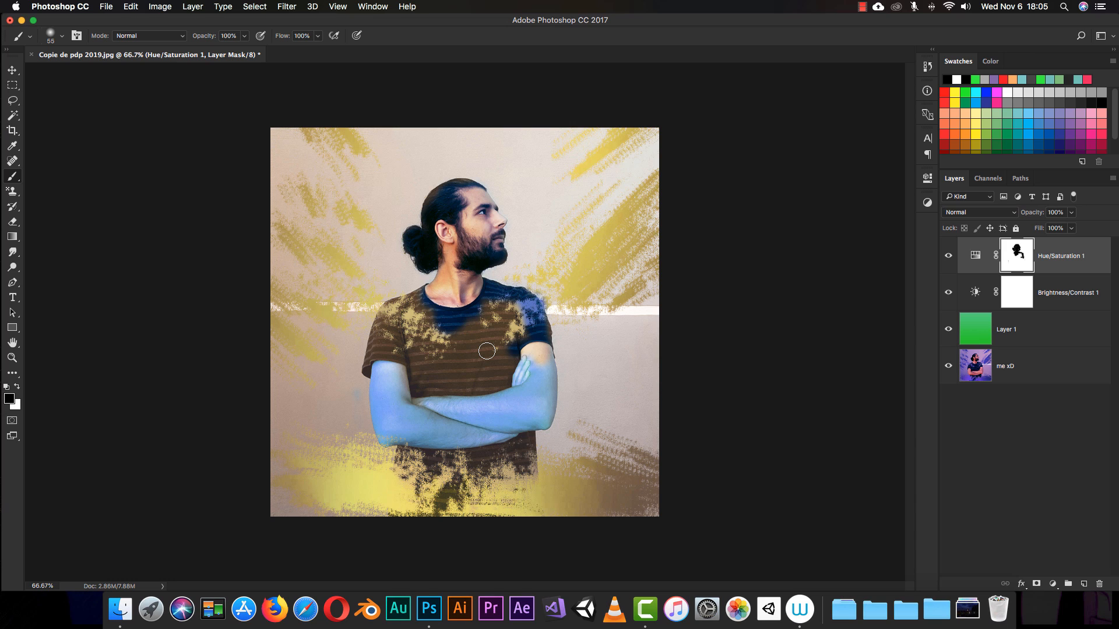
key("super+BackSpace")
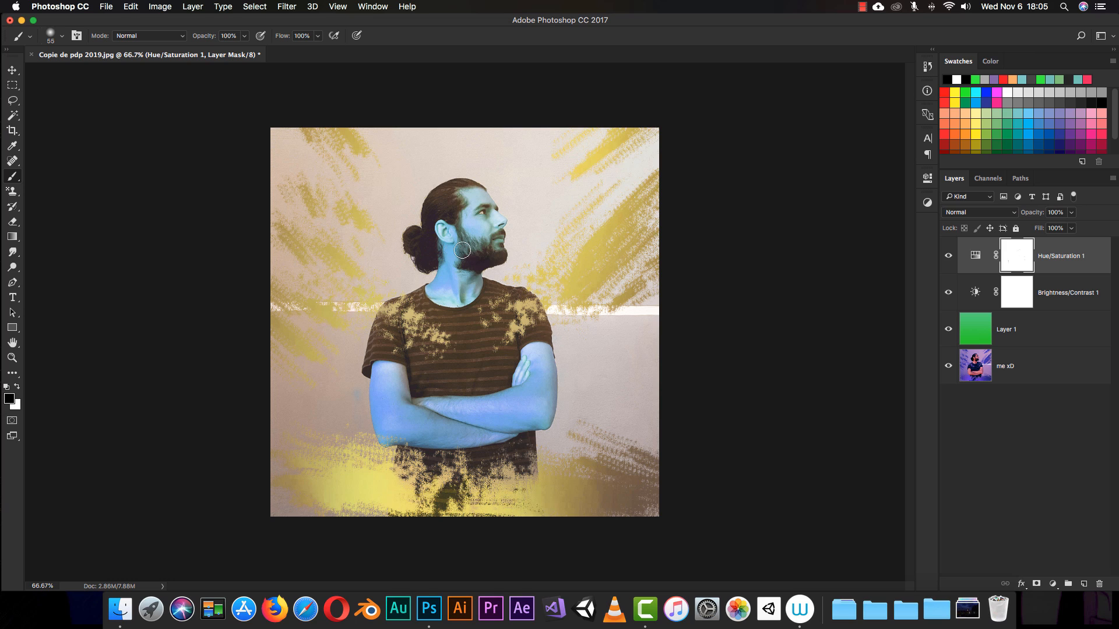
- Hide Hue/Saturation 1, Brightness/Contrast 1 and Layer 1, and select the man on the me xD layer with the Quick Selection tool
left_click(1014, 379)
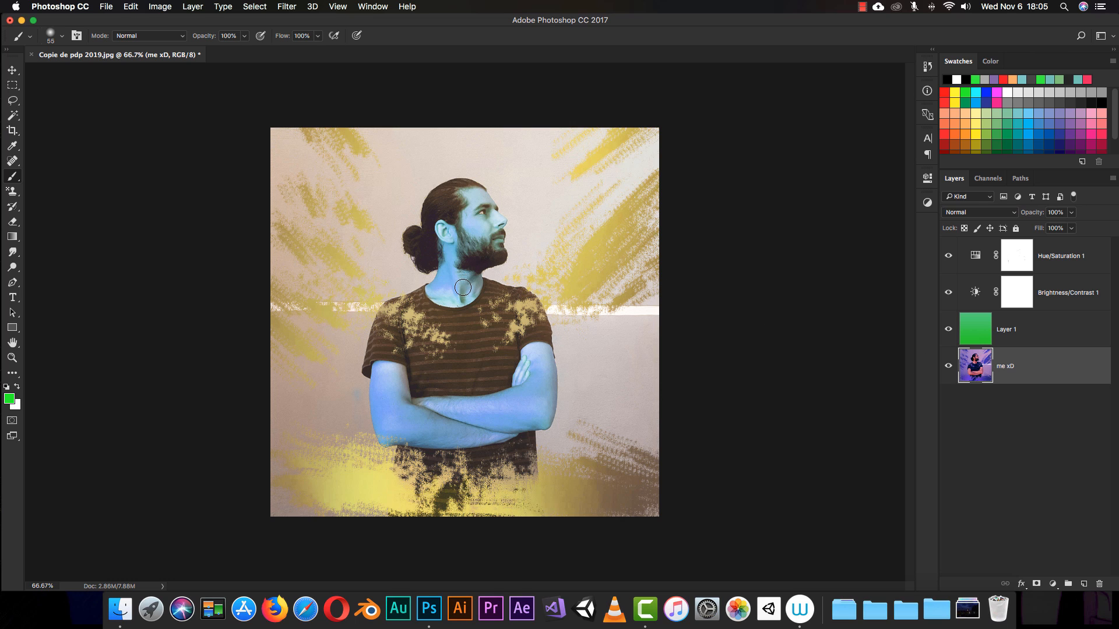
key("w")
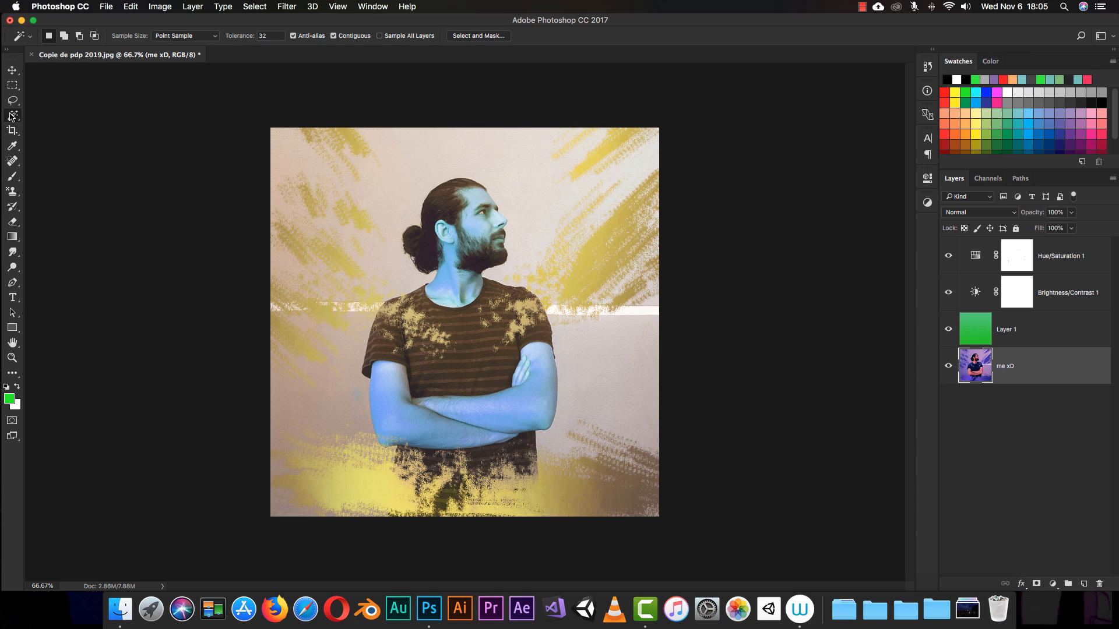
left_click_drag(12, 115, 45, 118)
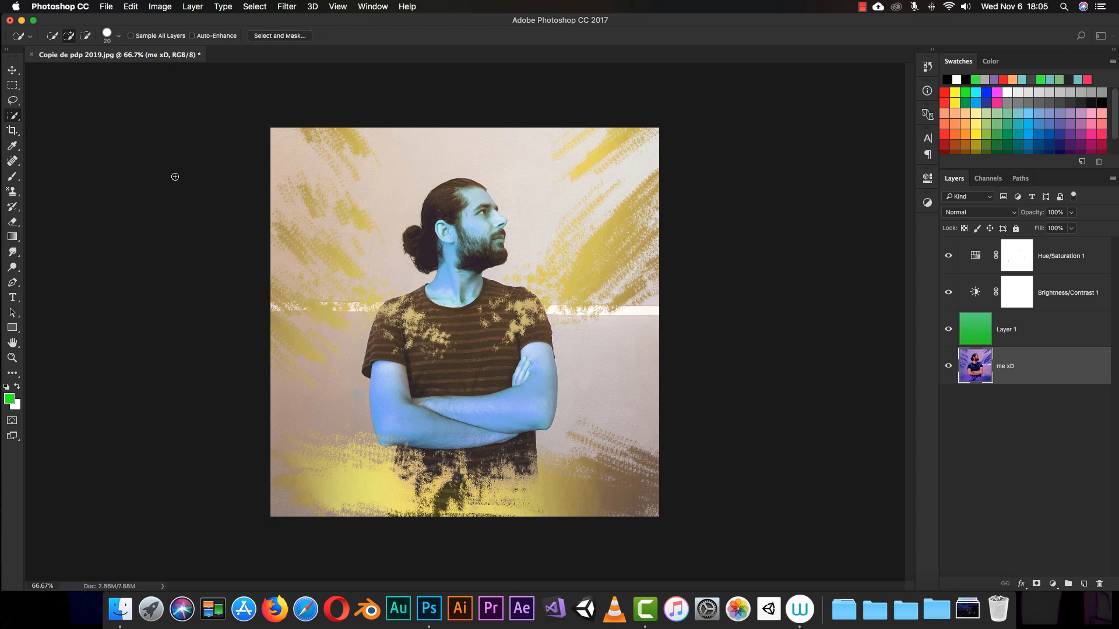
left_click(948, 255)
left_click(948, 291)
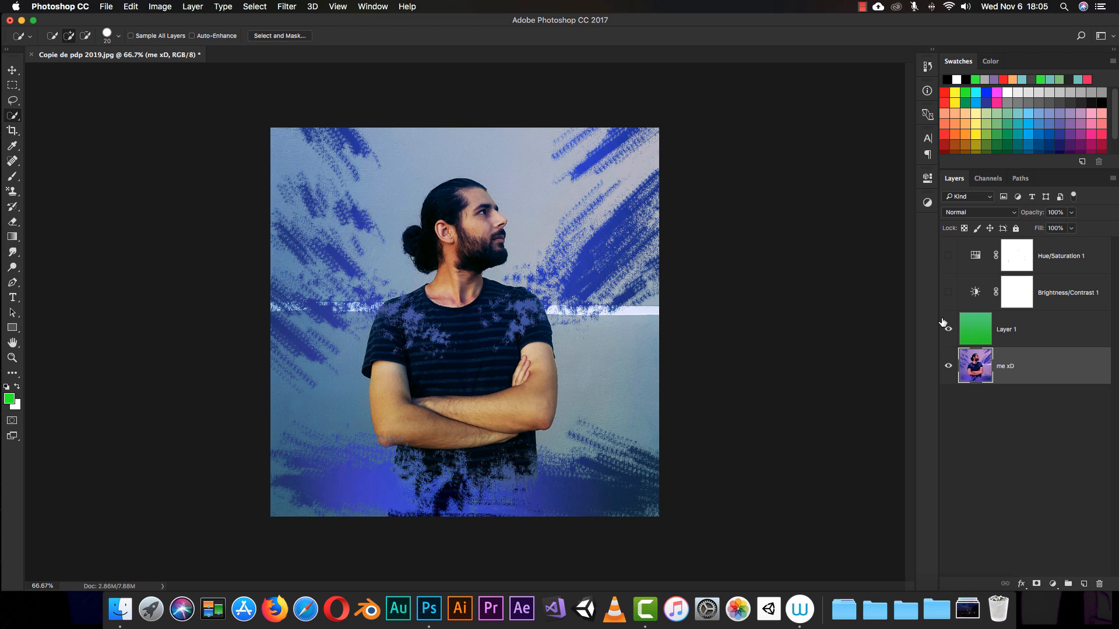
left_click(948, 329)
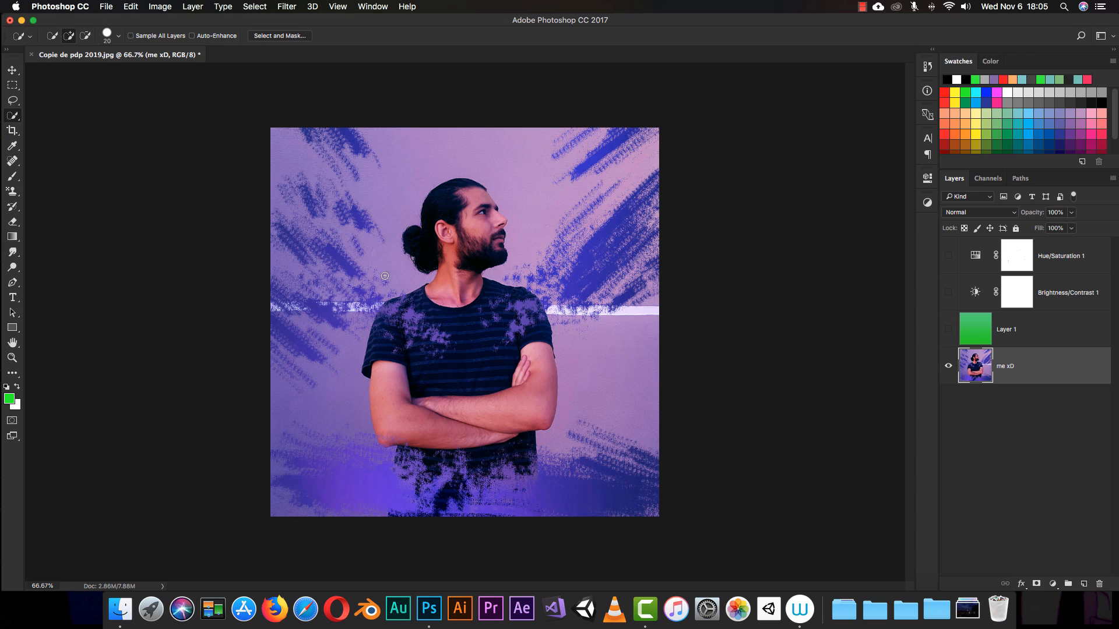
mouse_move(480, 201)
left_mouse_down()
mouse_move(472, 251)
mouse_move(468, 214)
left_mouse_up()
mouse_move(527, 392)
left_mouse_down()
mouse_move(452, 415)
mouse_move(389, 395)
mouse_move(386, 377)
mouse_move(418, 420)
left_mouse_up()
- Show Layer 1, Brightness/Contrast 1 and Hue/Saturation 1 again, keeping the selection of the man
left_click(948, 330)
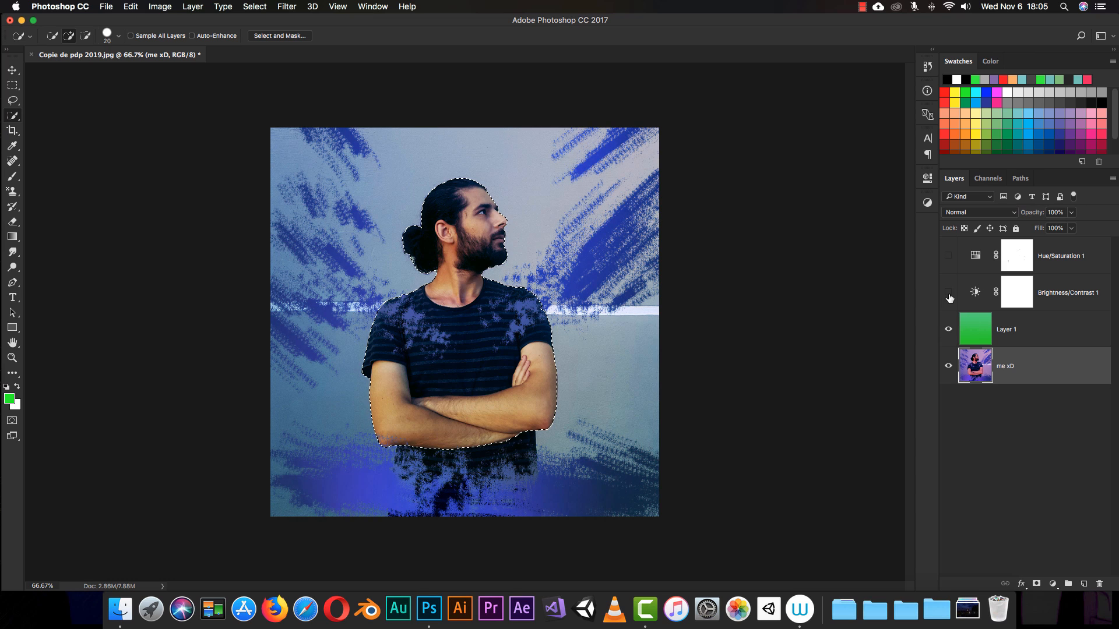
left_click(948, 293)
left_click(948, 256)
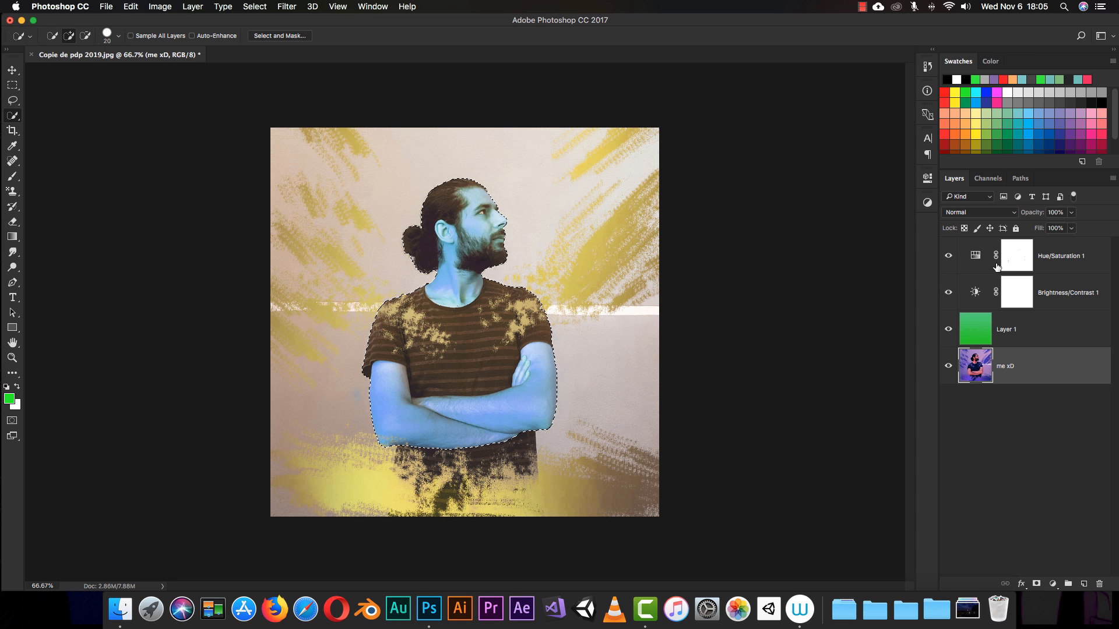
- Paint the Hue/Saturation 1 mask black with the Brush inside the selection, cover the whole selected area of the man, and deselect
left_click(1016, 254)
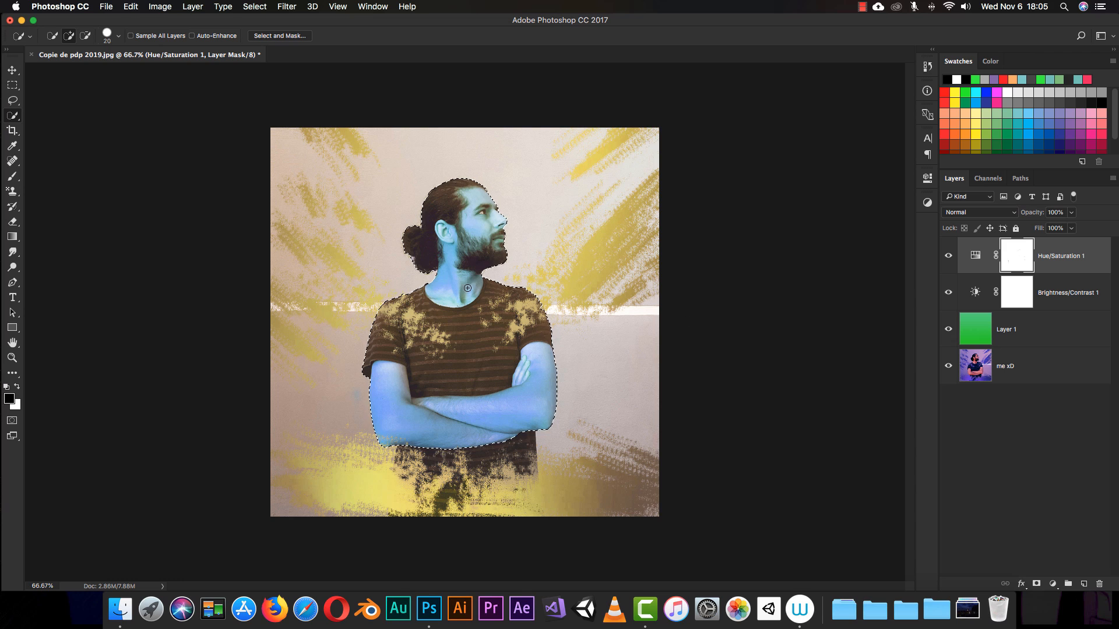
key("b")
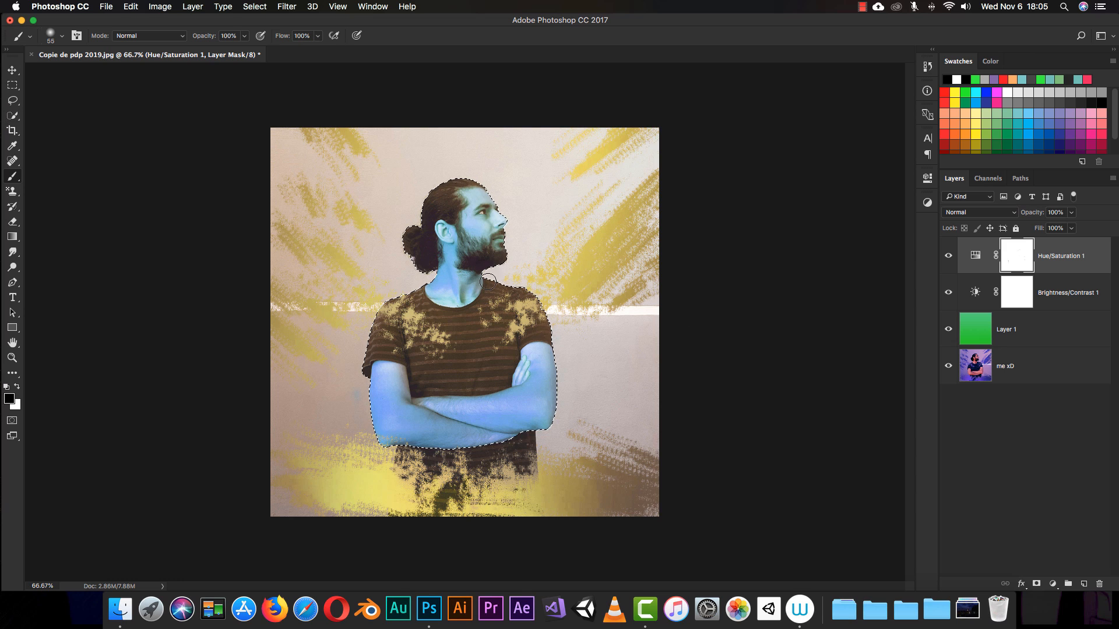
left_click_drag(501, 248, 464, 270)
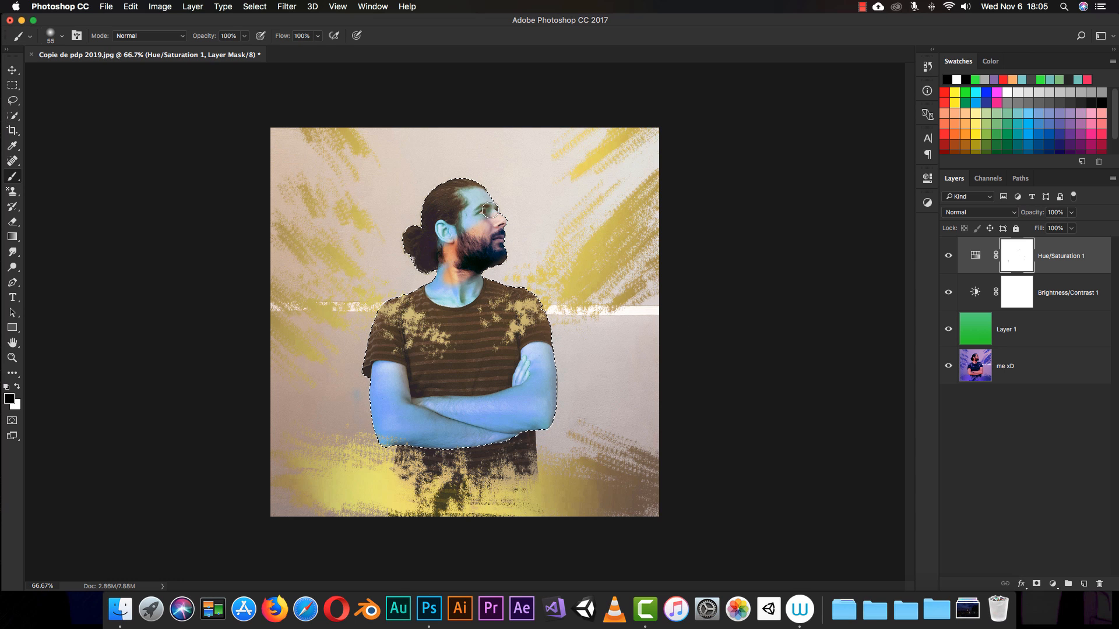
mouse_move(489, 210)
left_mouse_down()
mouse_move(416, 211)
mouse_move(415, 256)
mouse_move(432, 225)
mouse_move(472, 244)
mouse_move(458, 257)
mouse_move(474, 272)
mouse_move(462, 280)
mouse_move(493, 282)
mouse_move(468, 302)
mouse_move(553, 293)
mouse_move(461, 330)
mouse_move(536, 307)
mouse_move(506, 324)
mouse_move(436, 346)
mouse_move(465, 308)
mouse_move(522, 280)
mouse_move(476, 294)
mouse_move(465, 280)
mouse_move(404, 304)
mouse_move(410, 335)
mouse_move(582, 318)
mouse_move(380, 382)
left_mouse_up()
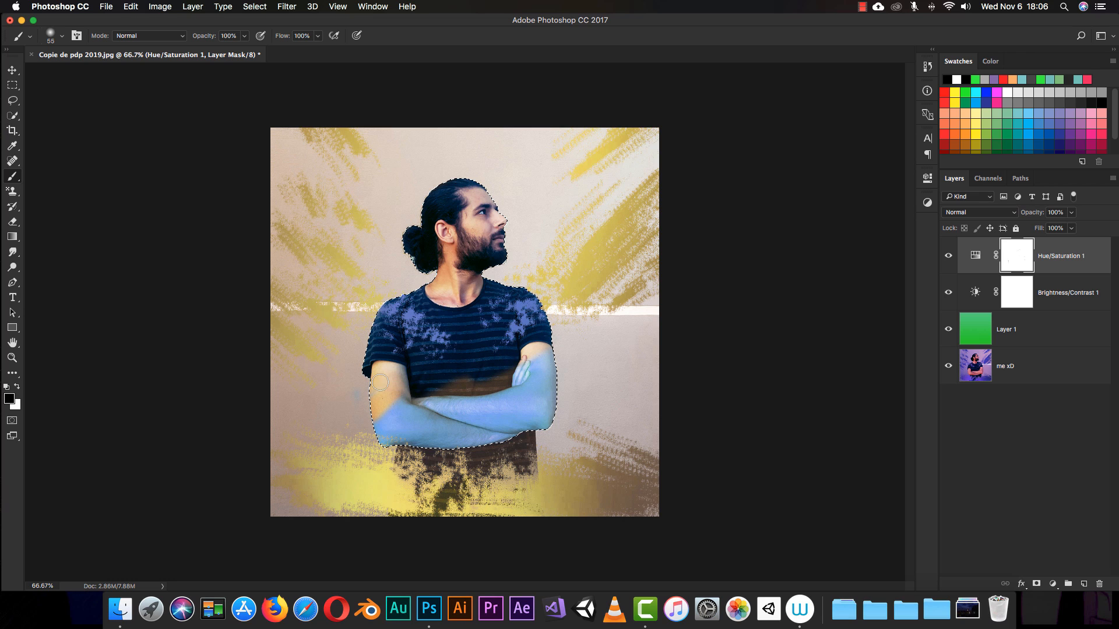
mouse_move(364, 431)
left_mouse_down()
mouse_move(393, 445)
mouse_move(417, 396)
mouse_move(432, 392)
mouse_move(373, 460)
mouse_move(426, 416)
mouse_move(558, 374)
left_mouse_up()
mouse_move(550, 410)
left_mouse_down()
mouse_move(519, 435)
mouse_move(549, 438)
mouse_move(402, 461)
mouse_move(423, 449)
mouse_move(438, 412)
left_mouse_up()
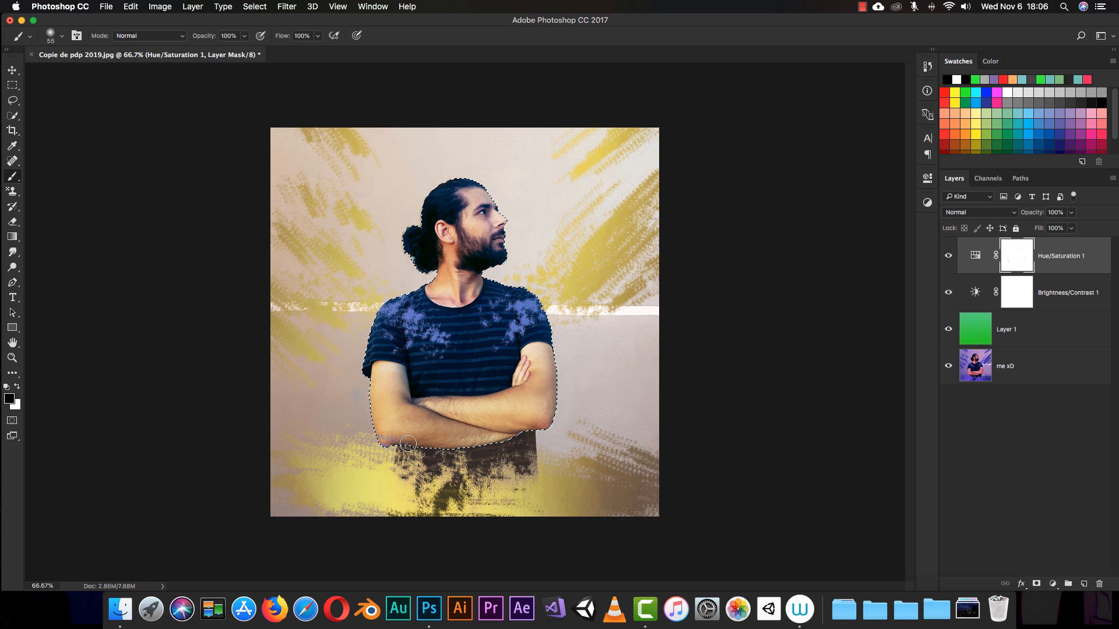
key("alt+BackSpace")
key("super+d")
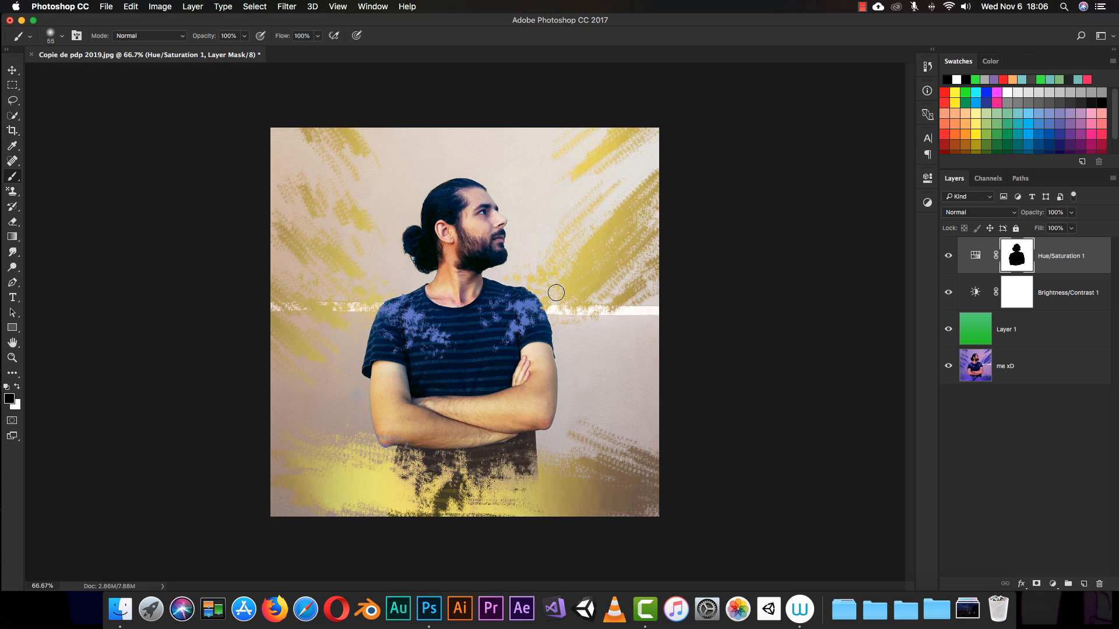
key("v")
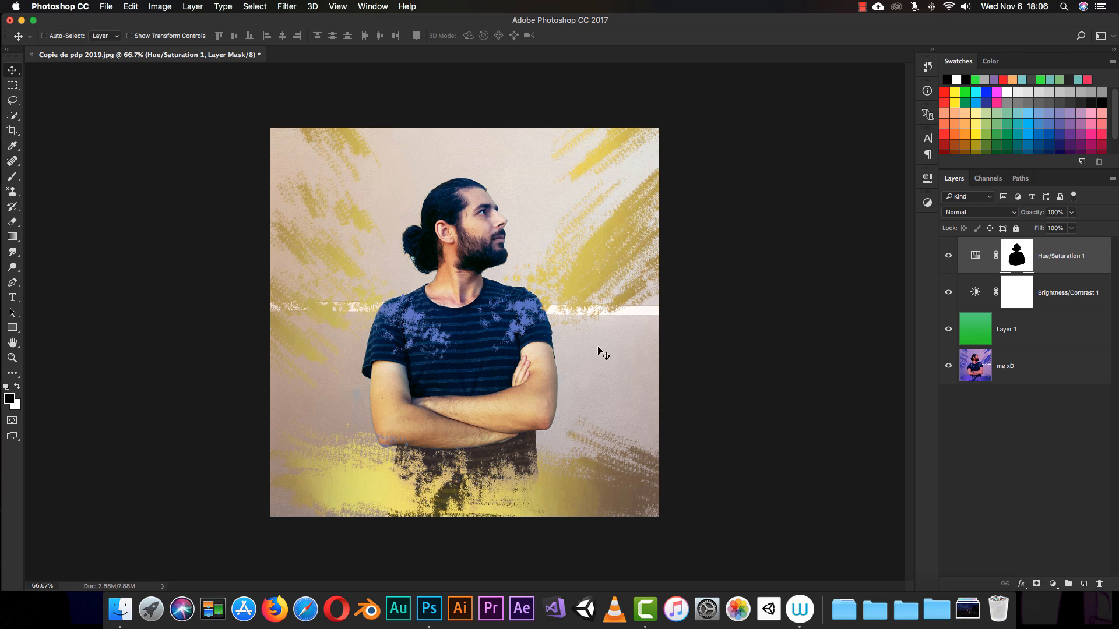
- Paint the Hue/Saturation 1 mask with white over the T-shirt and with black over the hand tucked at the upper arm
key("b")
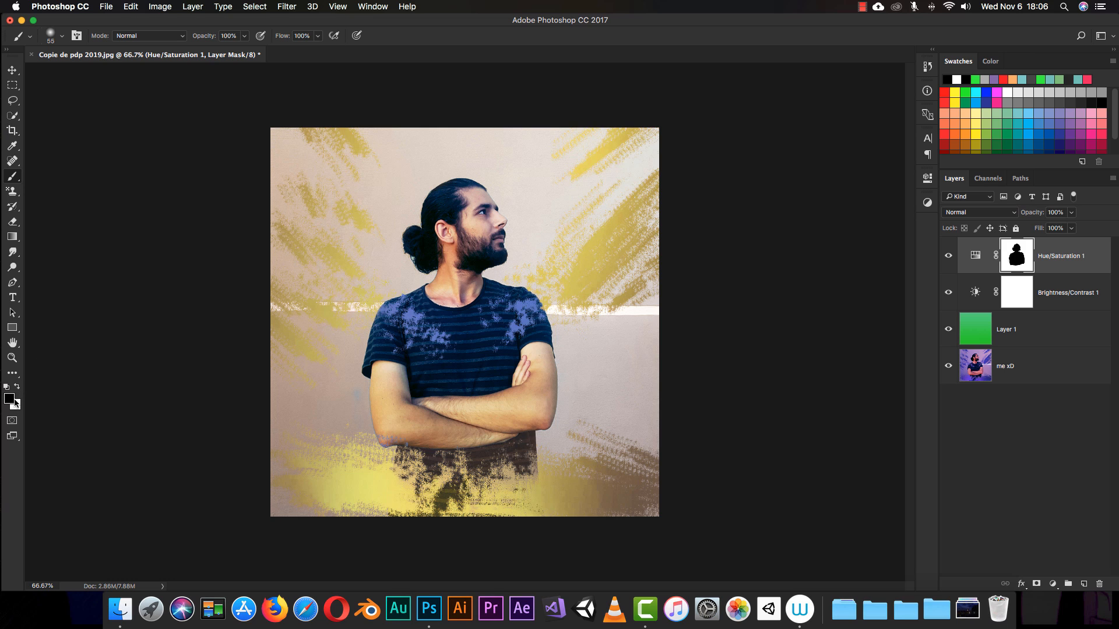
left_click(15, 404)
left_click_drag(602, 173, 560, 94)
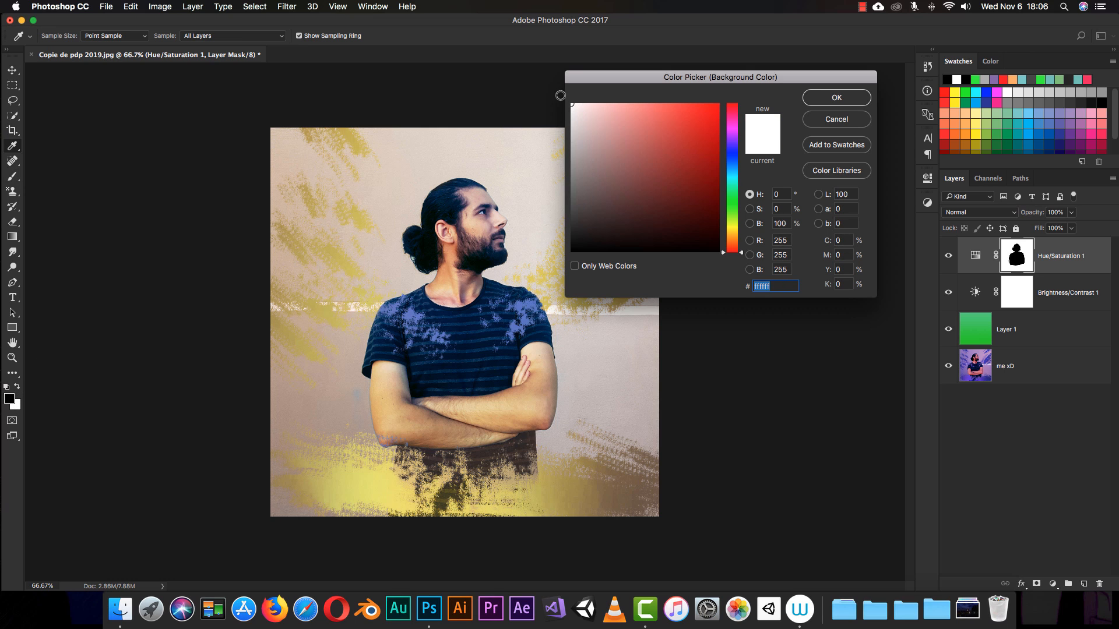
left_click(826, 99)
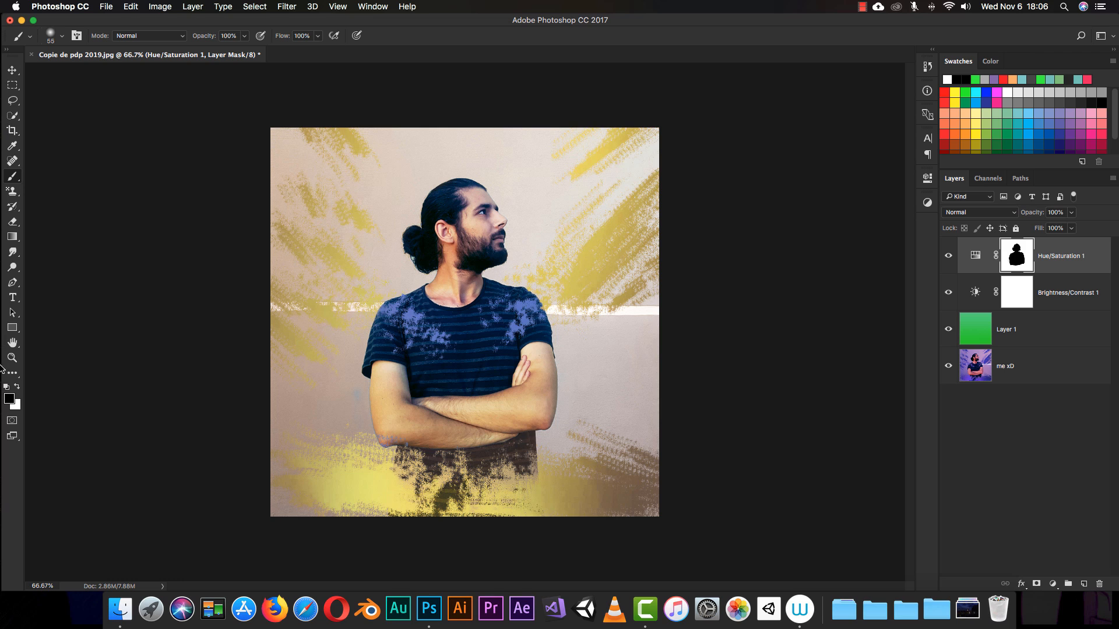
left_click(9, 398)
left_click(570, 104)
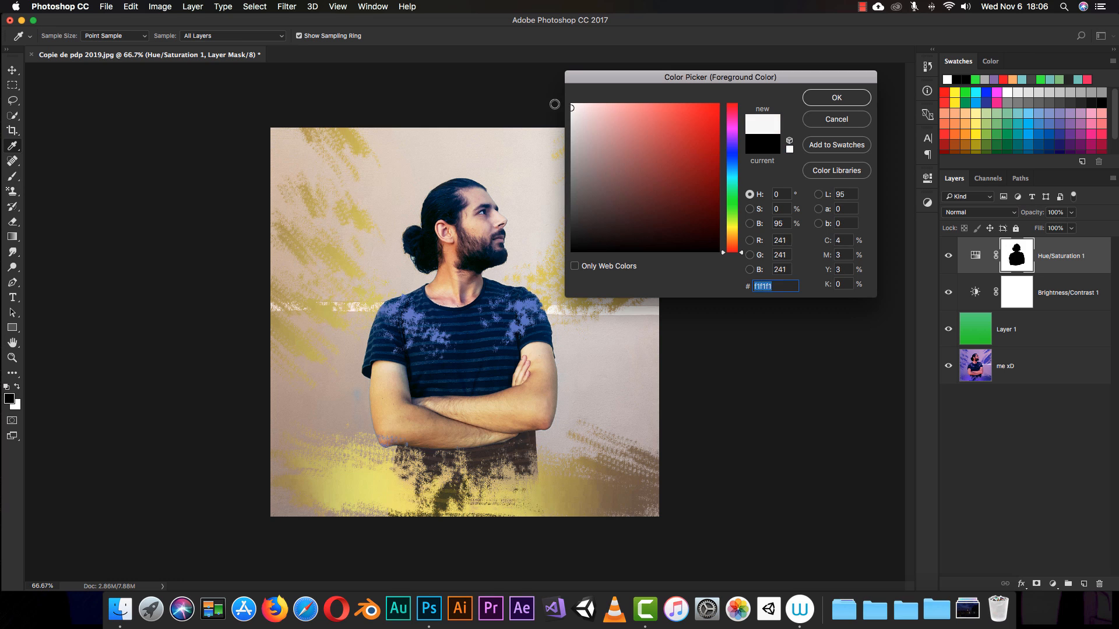
left_click(827, 100)
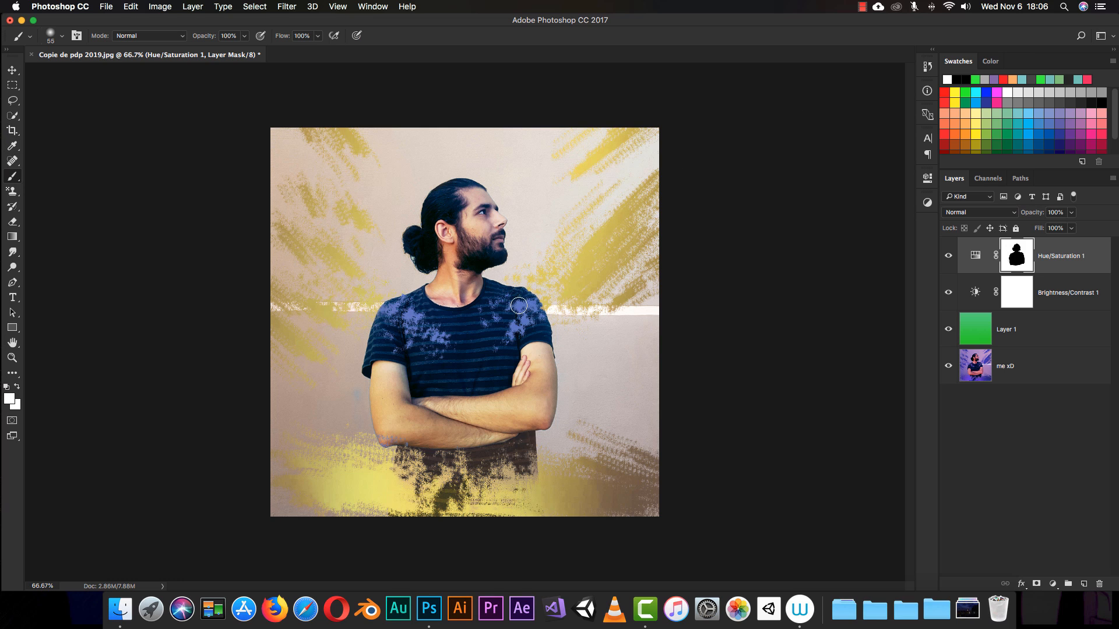
mouse_move(518, 306)
left_mouse_down()
mouse_move(506, 302)
mouse_move(479, 314)
mouse_move(483, 330)
mouse_move(510, 333)
mouse_move(505, 345)
mouse_move(544, 304)
mouse_move(539, 317)
mouse_move(548, 316)
mouse_move(544, 293)
mouse_move(461, 353)
mouse_move(412, 335)
mouse_move(413, 309)
mouse_move(388, 302)
mouse_move(373, 317)
mouse_move(413, 342)
mouse_move(363, 350)
mouse_move(373, 342)
mouse_move(358, 368)
mouse_move(392, 337)
mouse_move(379, 346)
mouse_move(423, 354)
mouse_move(415, 291)
mouse_move(418, 323)
mouse_move(417, 308)
mouse_move(440, 323)
mouse_move(423, 315)
mouse_move(478, 316)
mouse_move(437, 318)
mouse_move(475, 316)
mouse_move(497, 298)
mouse_move(474, 315)
mouse_move(492, 286)
mouse_move(487, 299)
mouse_move(534, 292)
mouse_move(531, 327)
mouse_move(560, 338)
mouse_move(441, 350)
mouse_move(437, 361)
mouse_move(510, 347)
mouse_move(505, 362)
mouse_move(449, 379)
mouse_move(419, 364)
mouse_move(423, 384)
mouse_move(504, 377)
mouse_move(477, 388)
mouse_move(466, 379)
mouse_move(561, 371)
mouse_move(516, 374)
left_mouse_up()
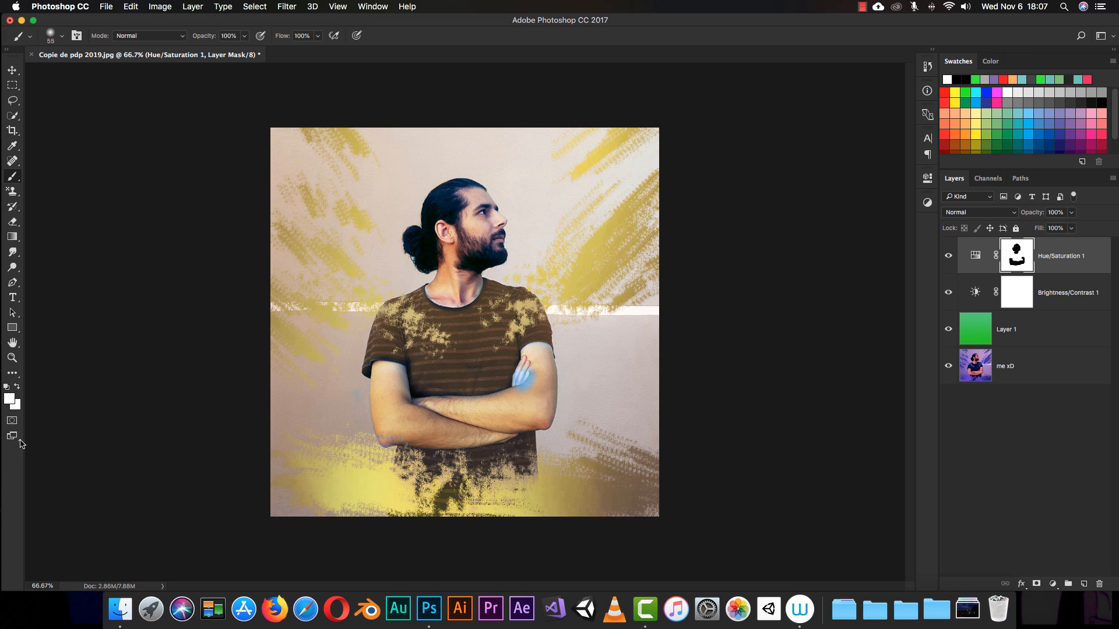
left_click(17, 388)
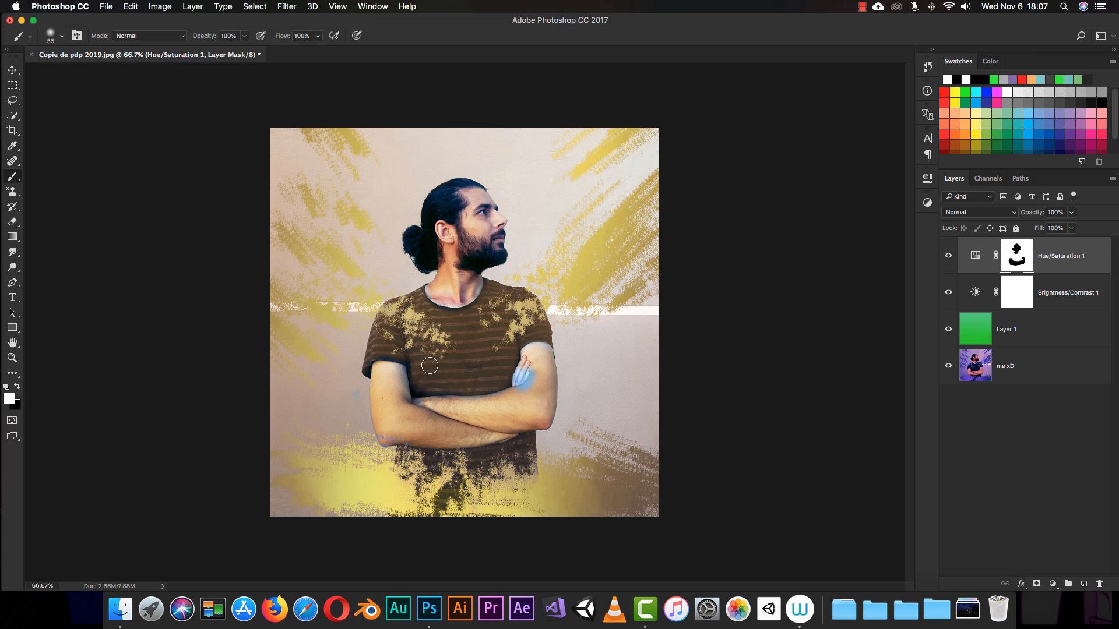
left_click_drag(531, 385, 528, 380)
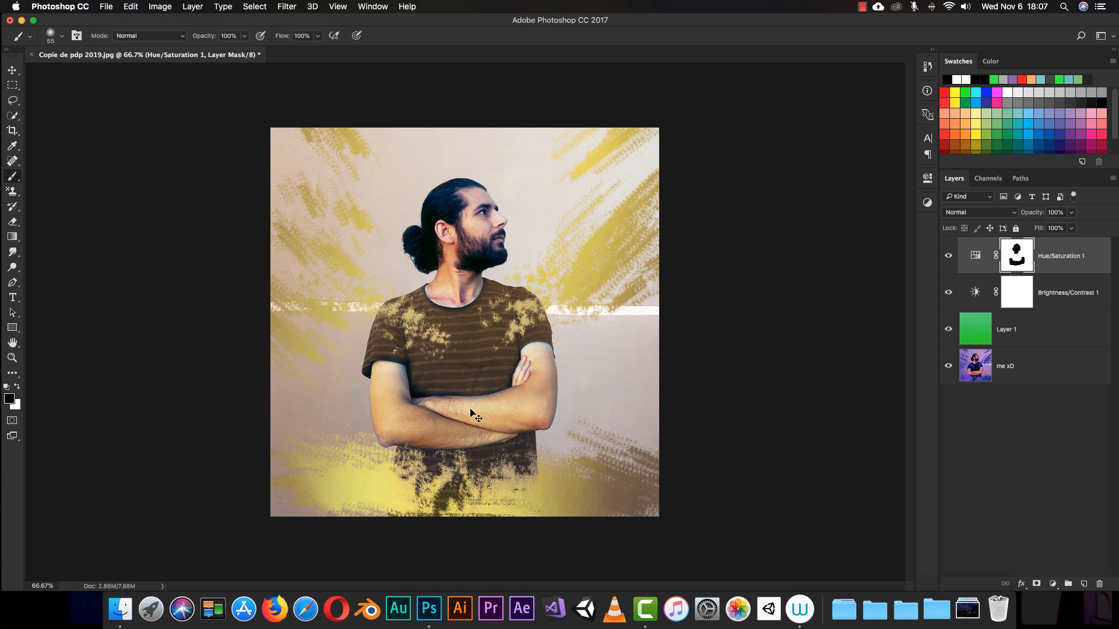
- Reduce the brush size to 12 px and refine the Hue/Saturation 1 mask along the T-shirt's collar and sleeve edges
key("super+plus")
key("super+plus")
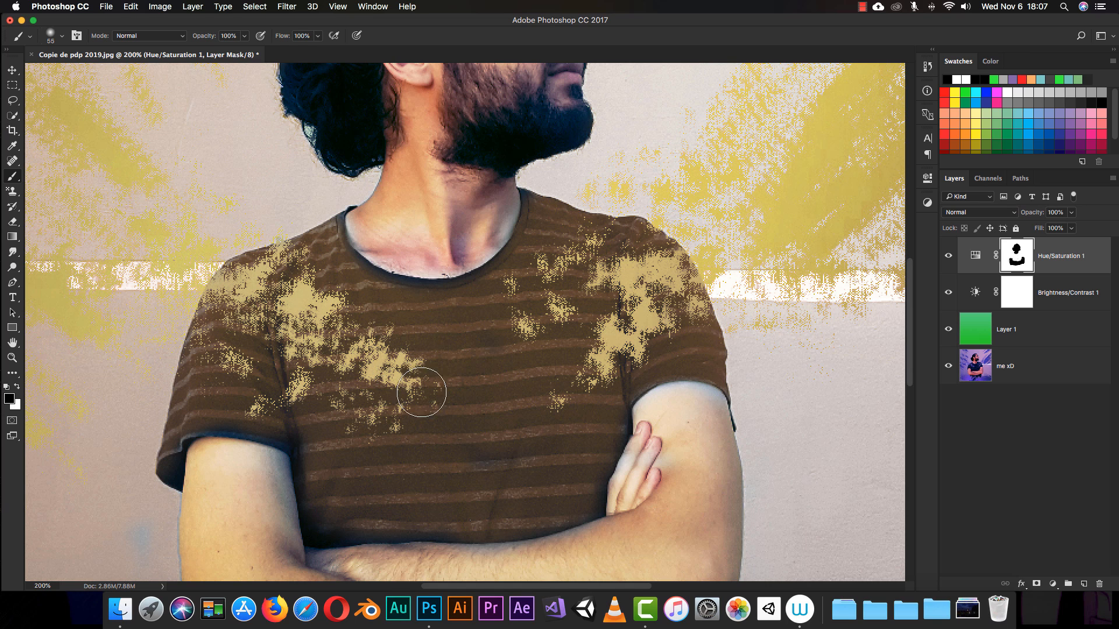
right_click(427, 368)
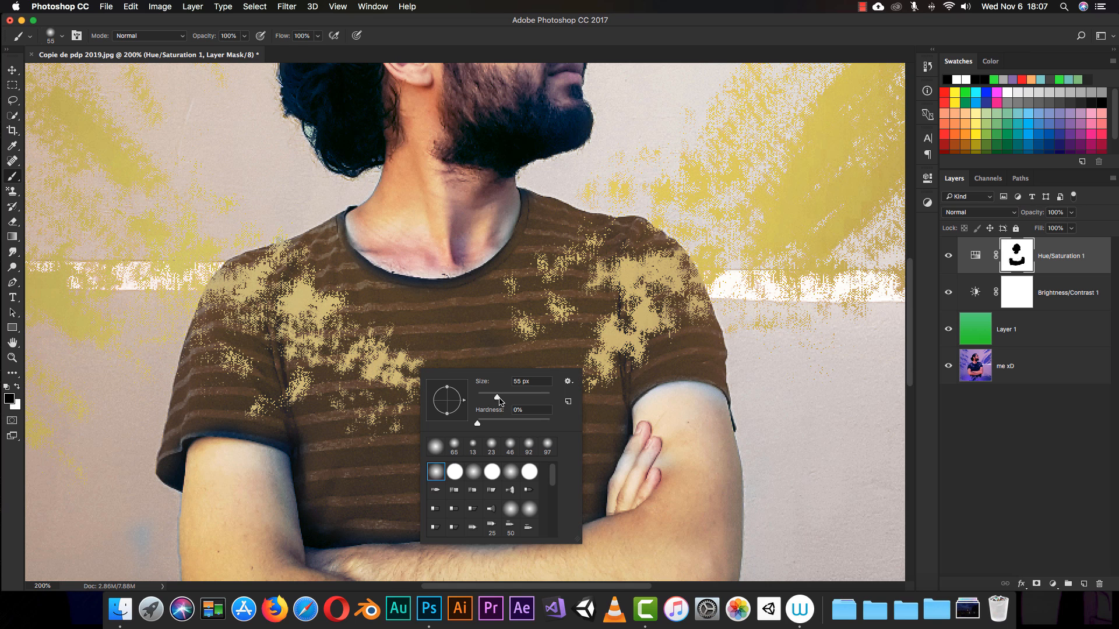
left_click_drag(499, 401, 483, 404)
key("Return")
mouse_move(396, 297)
left_mouse_down()
mouse_move(358, 267)
mouse_move(368, 283)
mouse_move(365, 259)
mouse_move(366, 286)
mouse_move(389, 296)
mouse_move(359, 279)
mouse_move(369, 274)
mouse_move(358, 262)
mouse_move(392, 292)
mouse_move(342, 245)
mouse_move(343, 214)
left_mouse_up()
key("x")
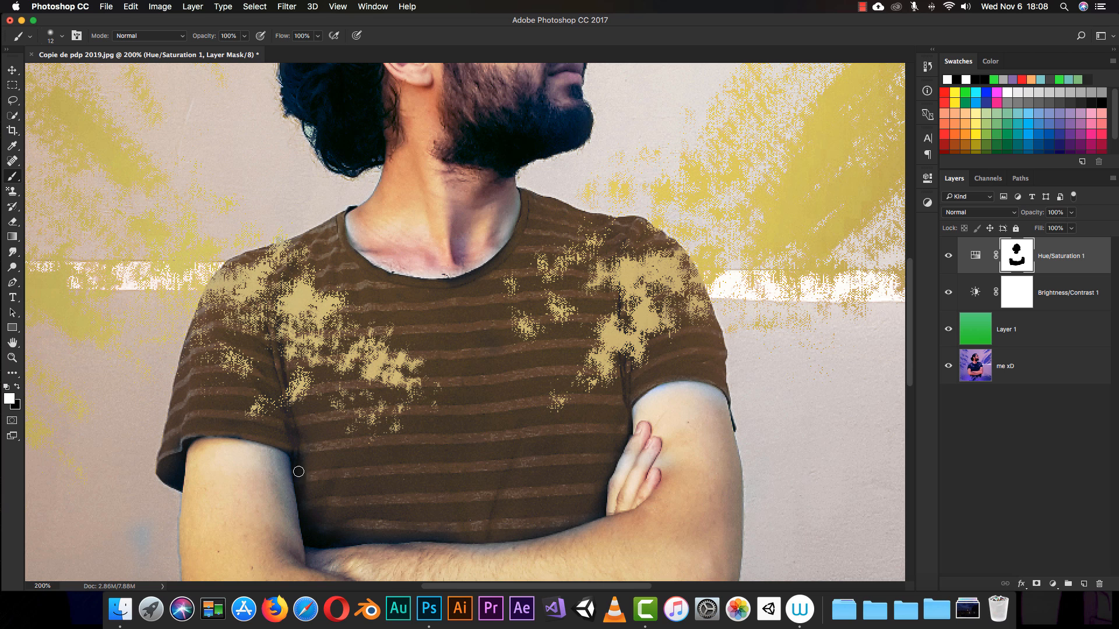
- Set the Hue/Saturation 1 adjustment to Hue -180, Saturation +50 and Lightness +2
key("super+0")
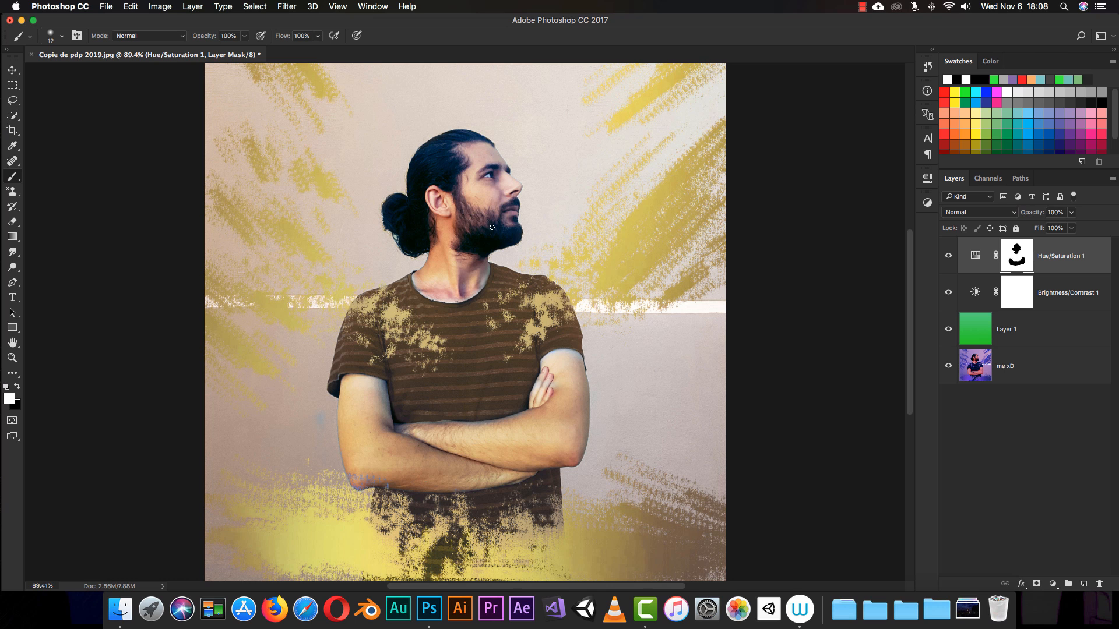
key("super+minus")
key("super+minus")
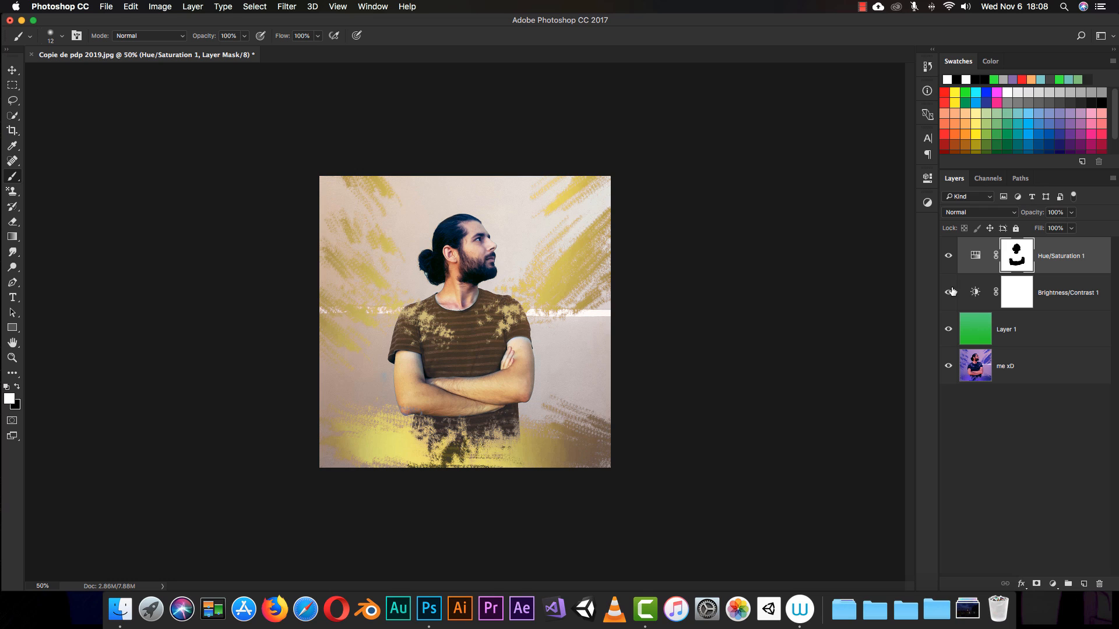
double_click(975, 259)
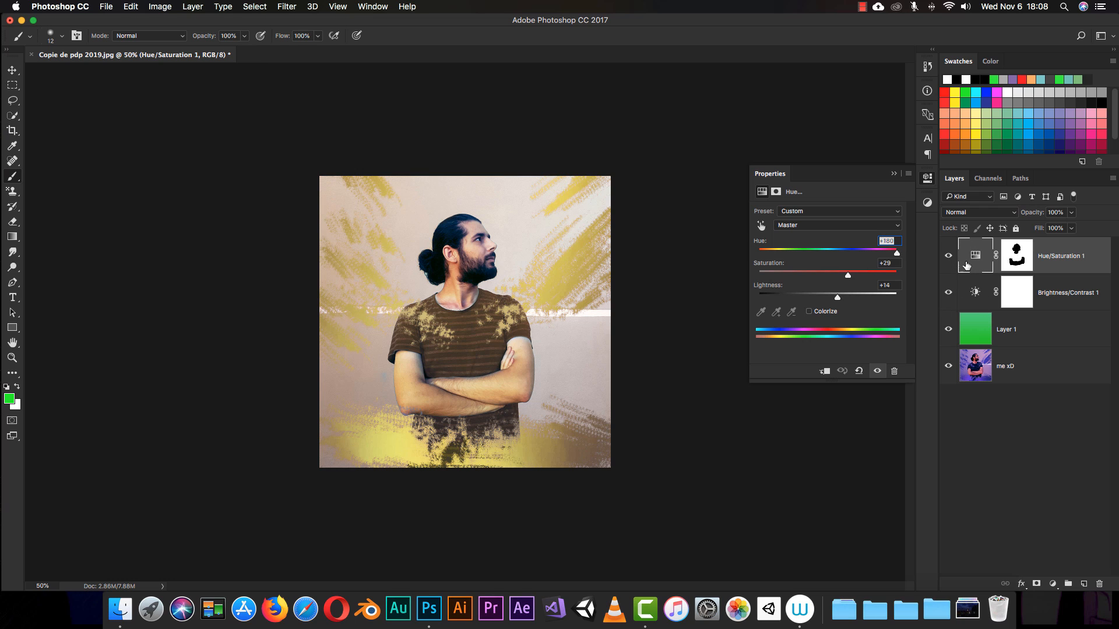
left_click_drag(896, 254, 919, 299)
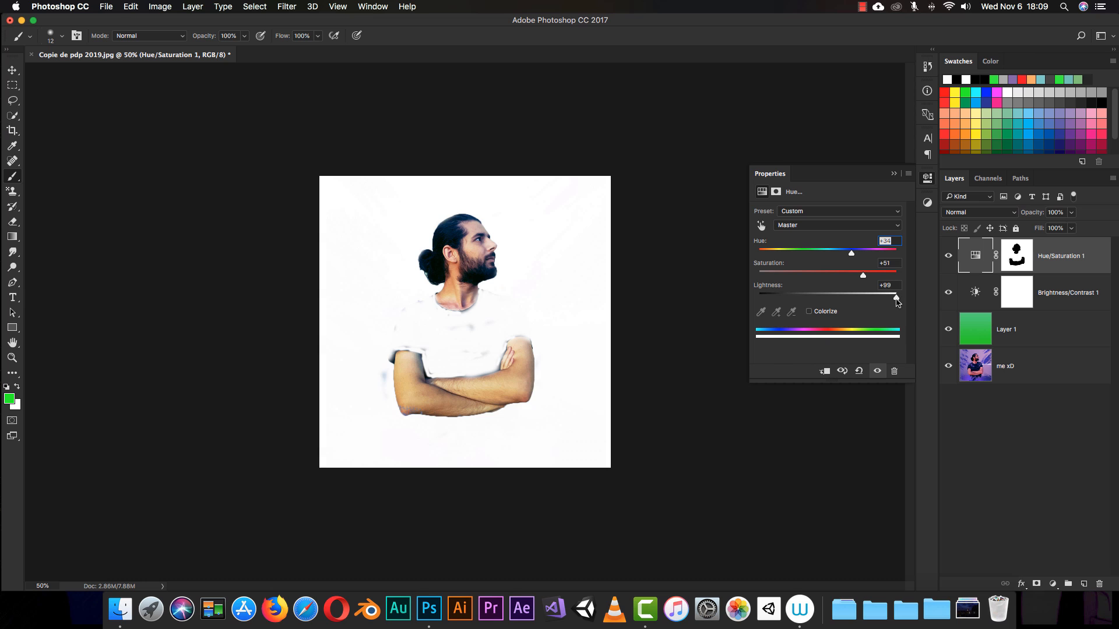
mouse_move(896, 301)
left_mouse_down()
mouse_move(871, 300)
mouse_move(920, 301)
mouse_move(833, 315)
left_mouse_up()
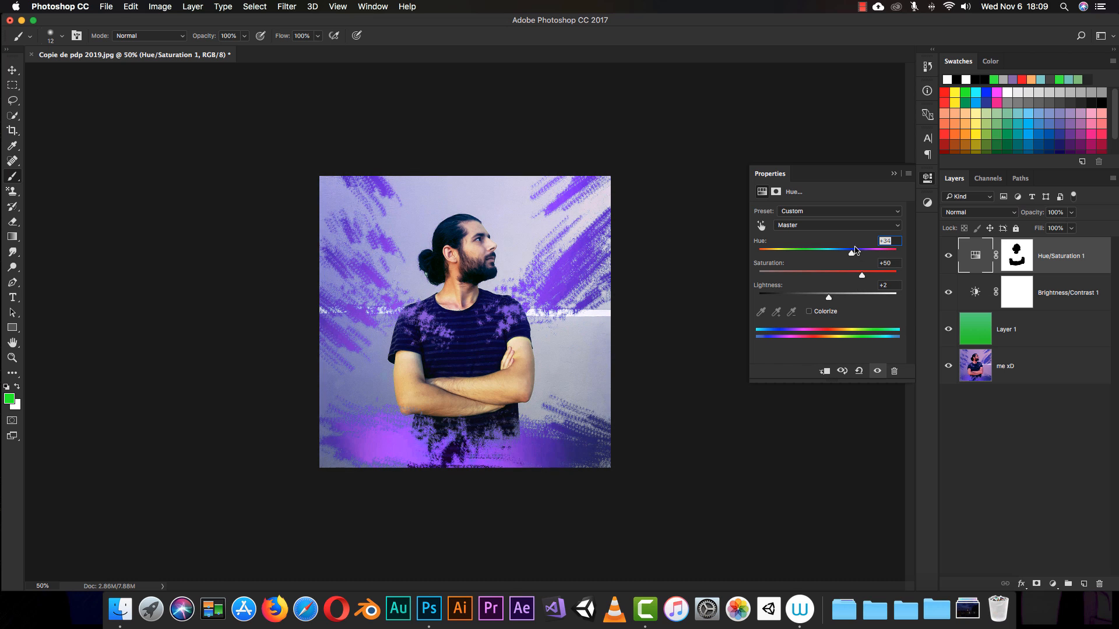
left_click_drag(849, 257, 758, 273)
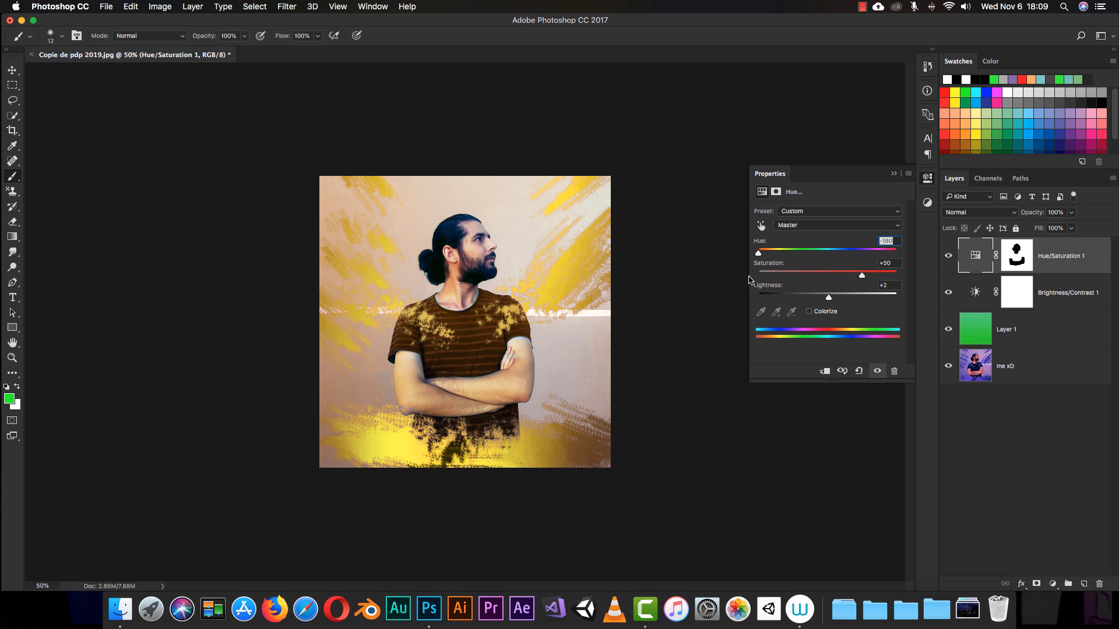
left_click(894, 174)
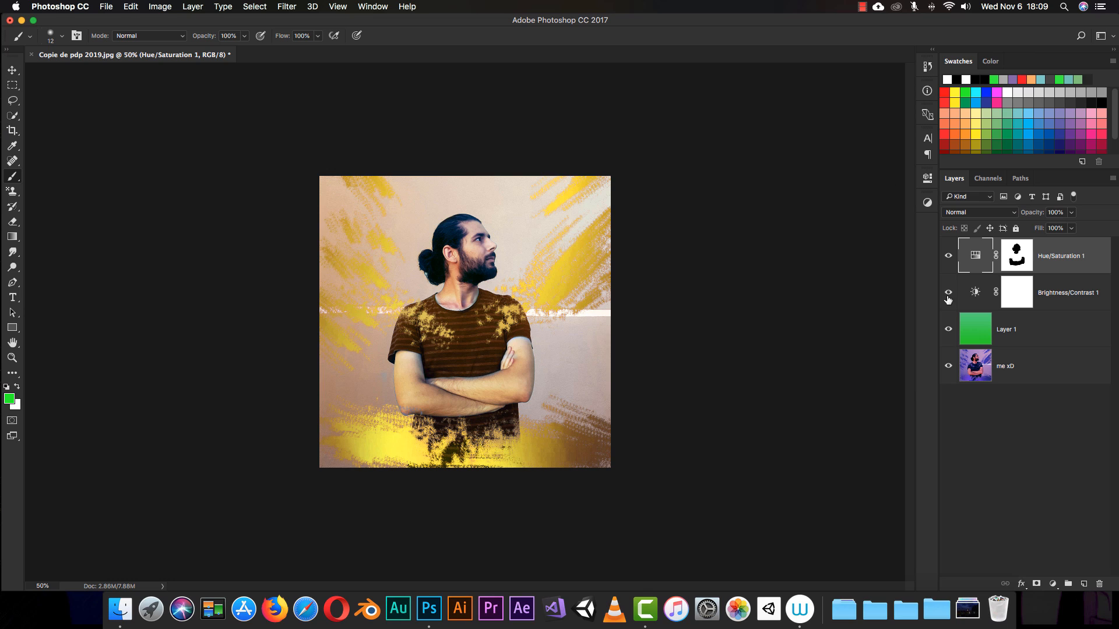
- Add a white layer mask to the green Layer 1
left_click(1024, 299)
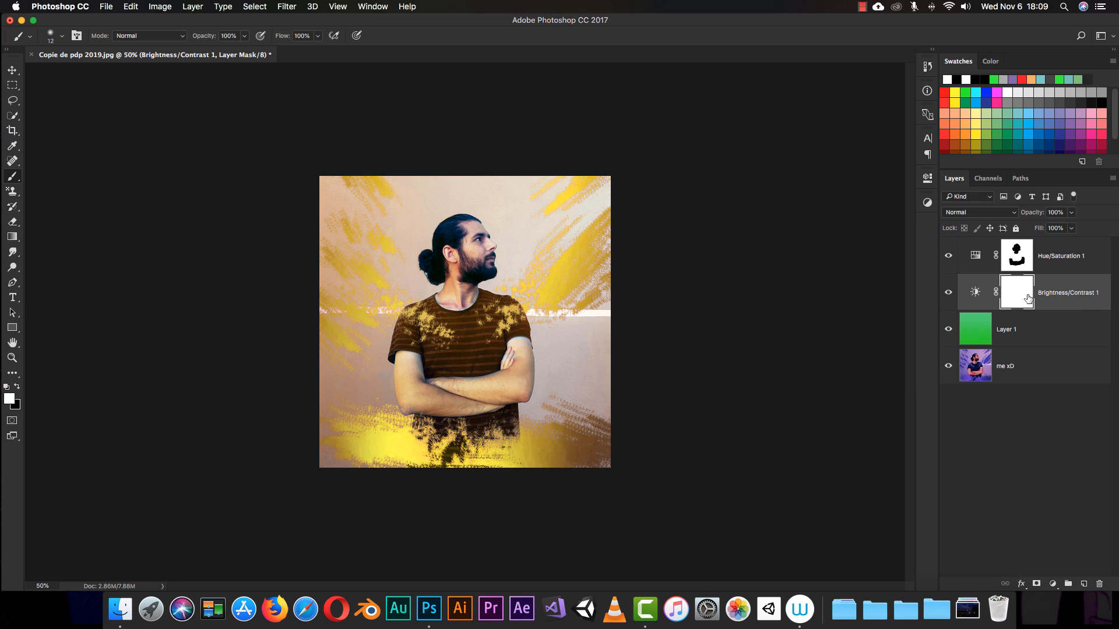
left_click(1008, 331)
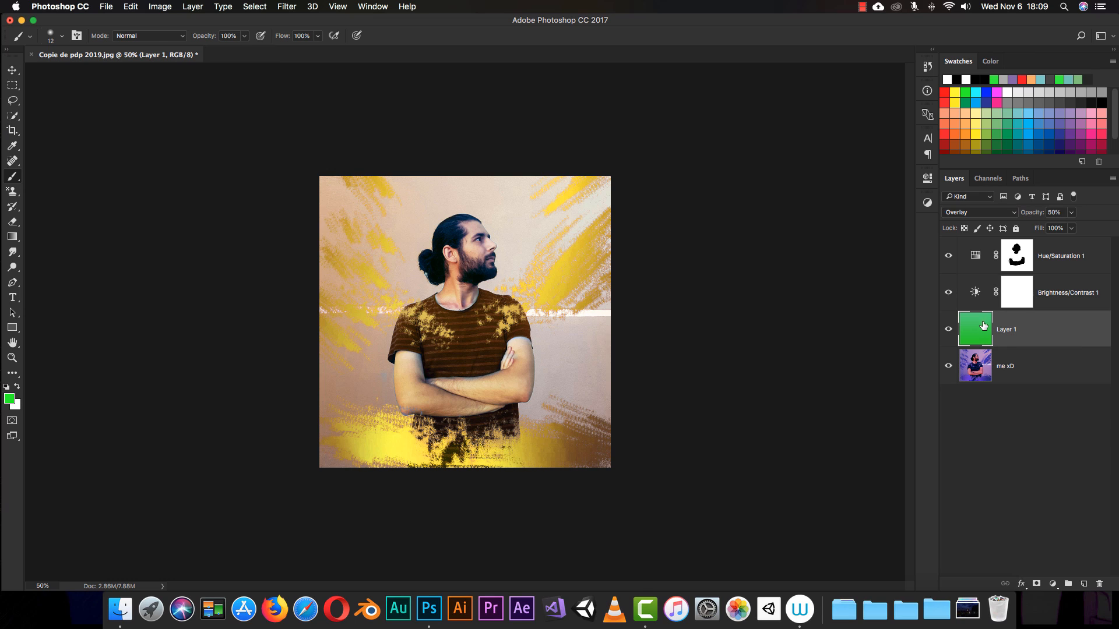
left_click(1036, 584)
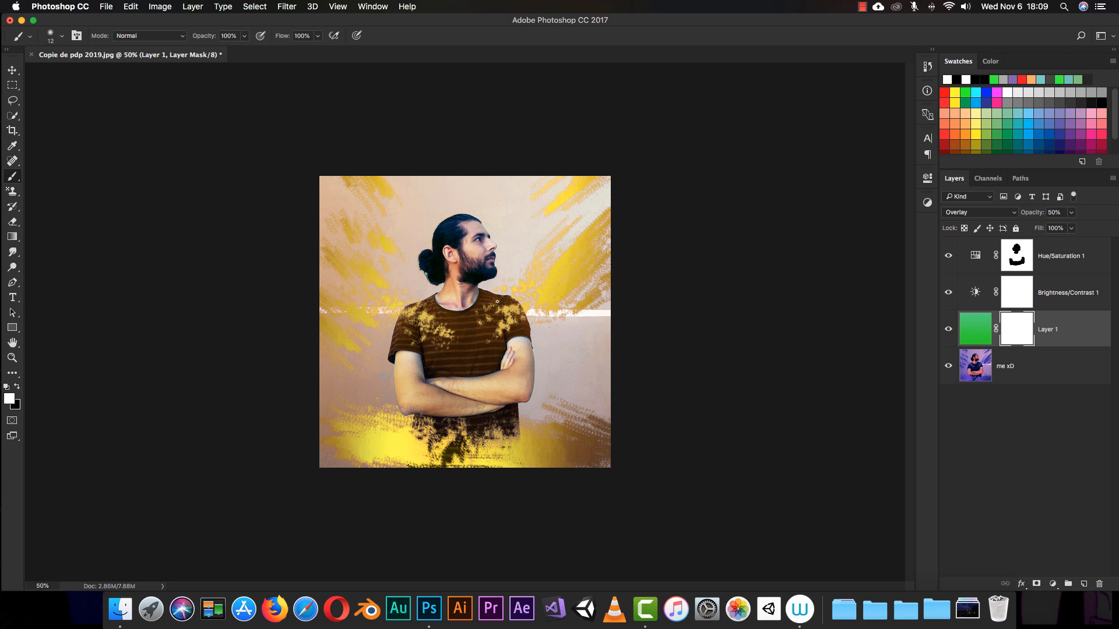
- Select the man's head, neck and crossed arms on the me xD layer with the Quick Selection tool
key("w")
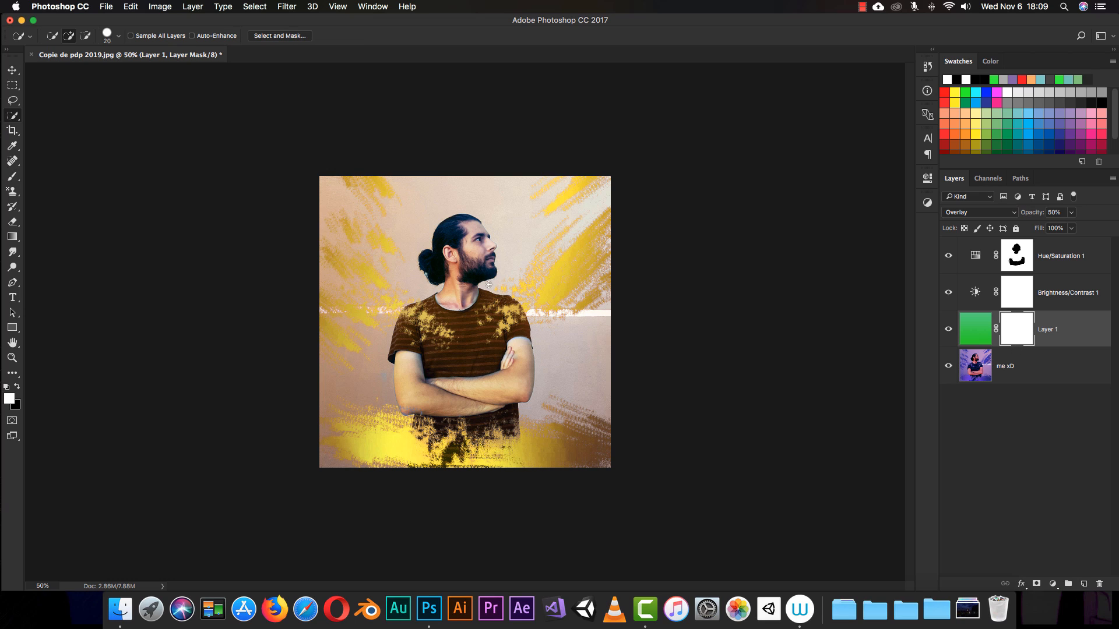
left_click(1013, 364)
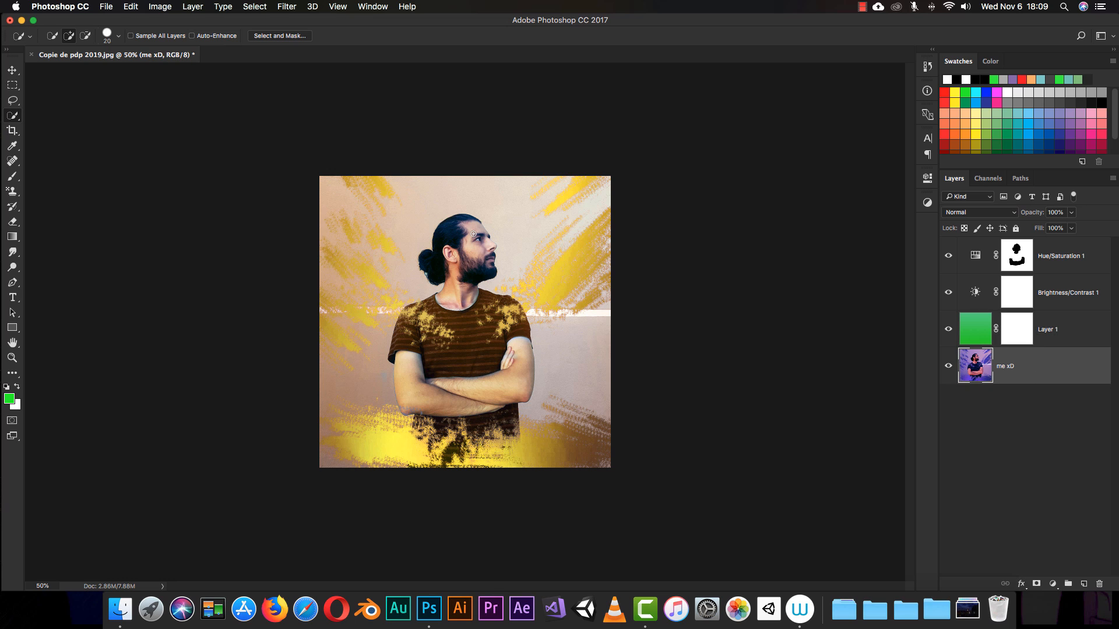
mouse_move(473, 234)
left_mouse_down()
mouse_move(459, 280)
mouse_move(452, 234)
mouse_move(444, 252)
mouse_move(468, 284)
left_mouse_up()
mouse_move(521, 350)
left_mouse_down()
mouse_move(513, 373)
mouse_move(466, 396)
mouse_move(409, 389)
mouse_move(407, 364)
left_mouse_up()
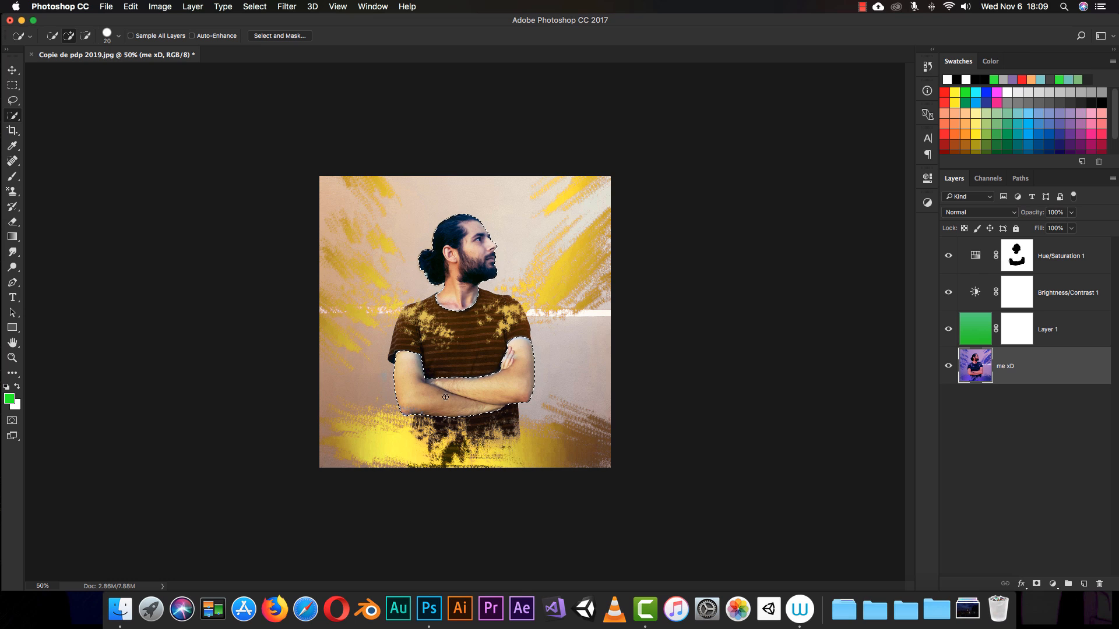
- Paint the Layer 1 mask black inside the selection with a 55 px brush over the head, neck and arms, and clear the selection
left_click(1020, 335)
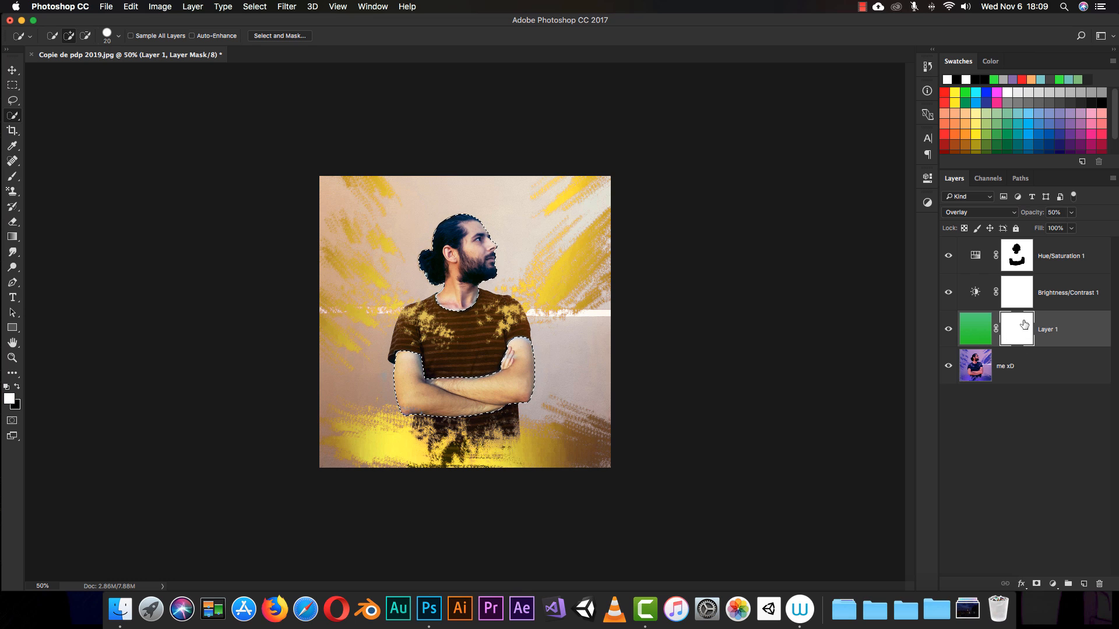
key("b")
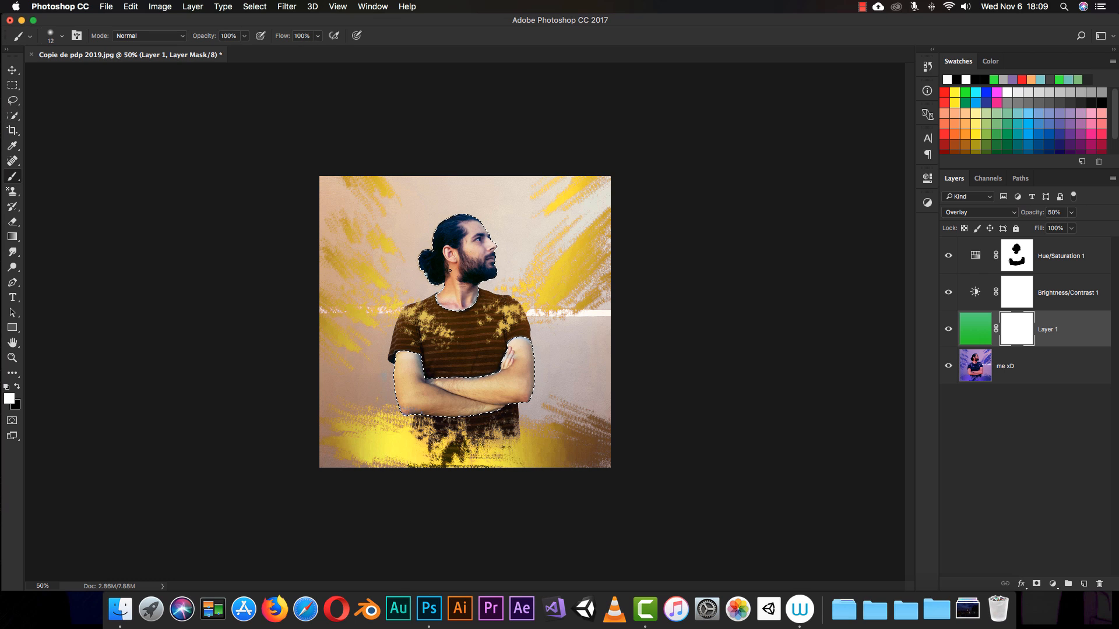
right_click(469, 268)
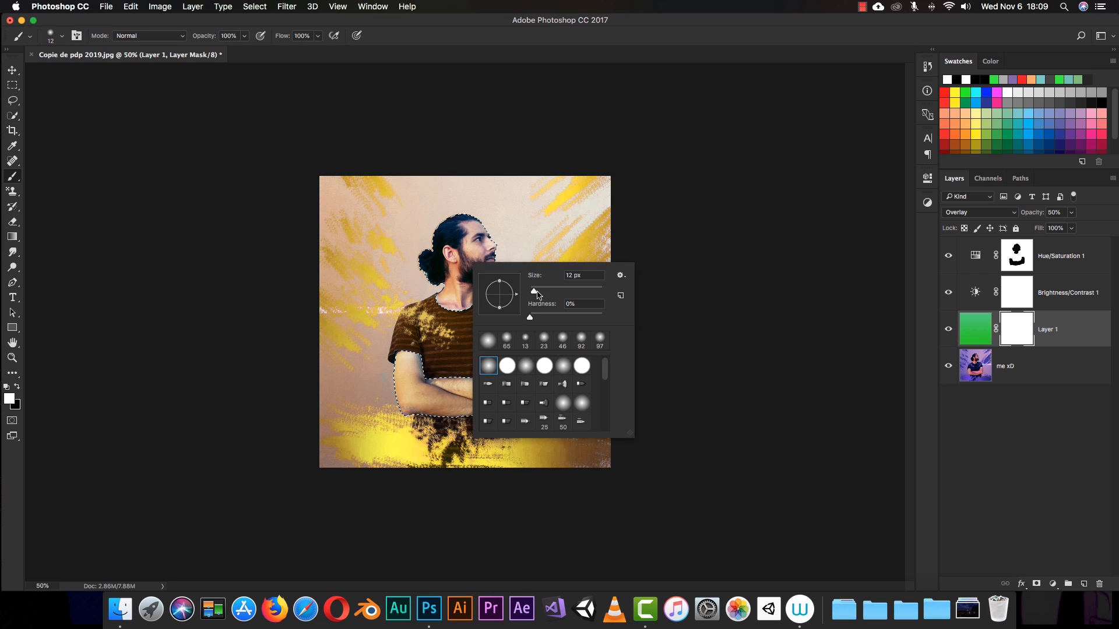
left_click_drag(533, 291, 549, 291)
key("Return")
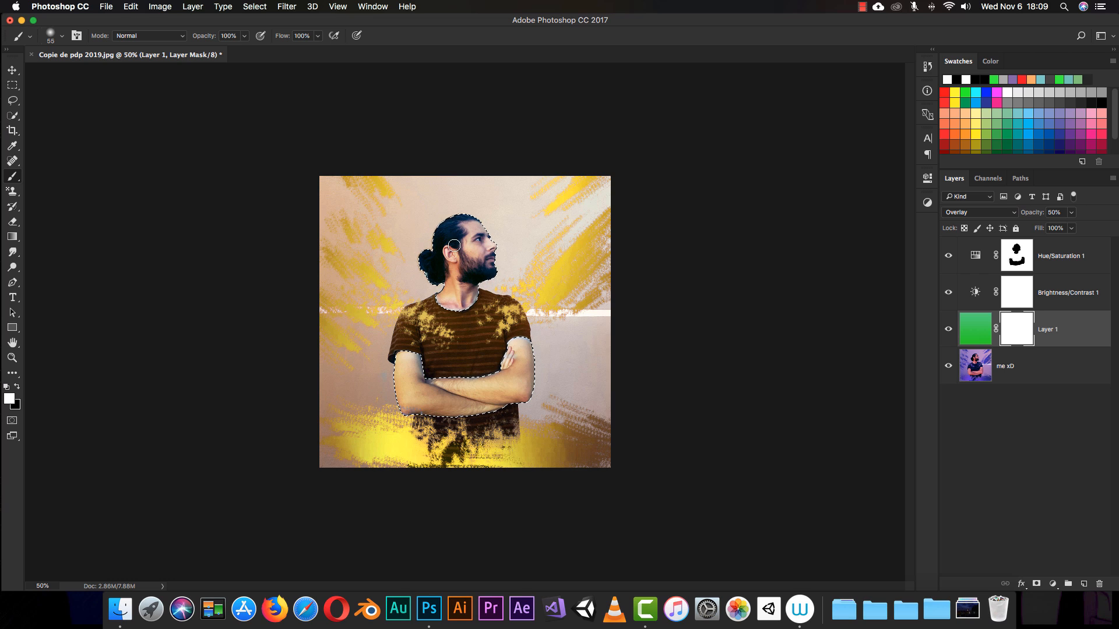
key("x")
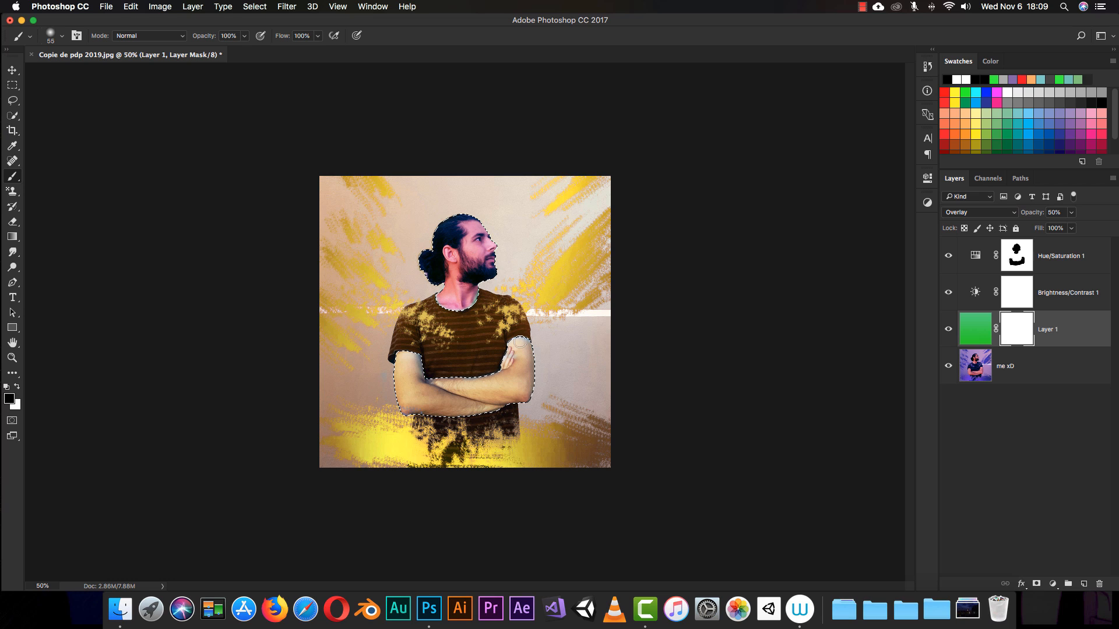
mouse_move(529, 361)
left_mouse_down()
mouse_move(495, 411)
mouse_move(489, 380)
left_mouse_up()
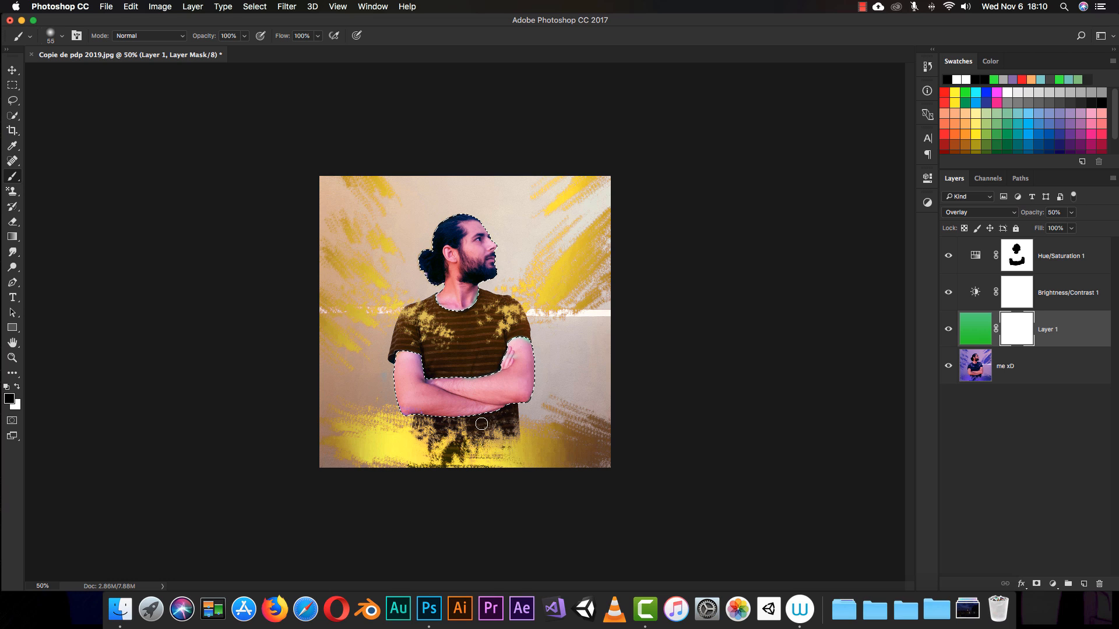
key("alt+BackSpace")
key("super+d")
- Compare the portrait with Layer 1 hidden and shown, and examine its mask edges around the hair, collar and sleeves
left_click(948, 329)
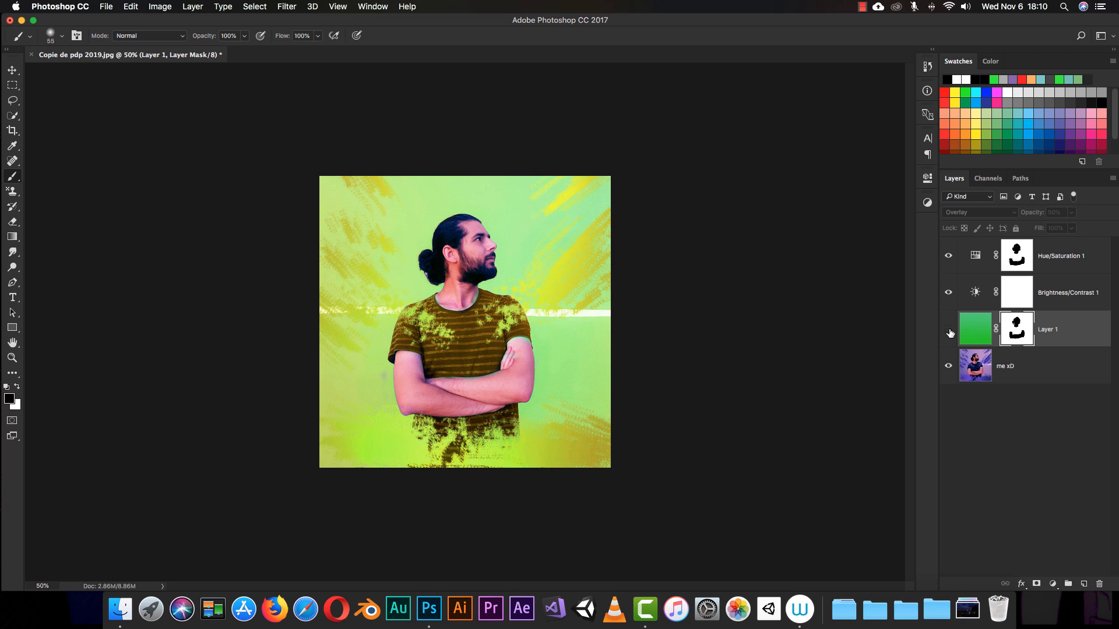
left_click(948, 329)
left_click(948, 329)
left_click(948, 330)
left_click(948, 330)
left_click(948, 329)
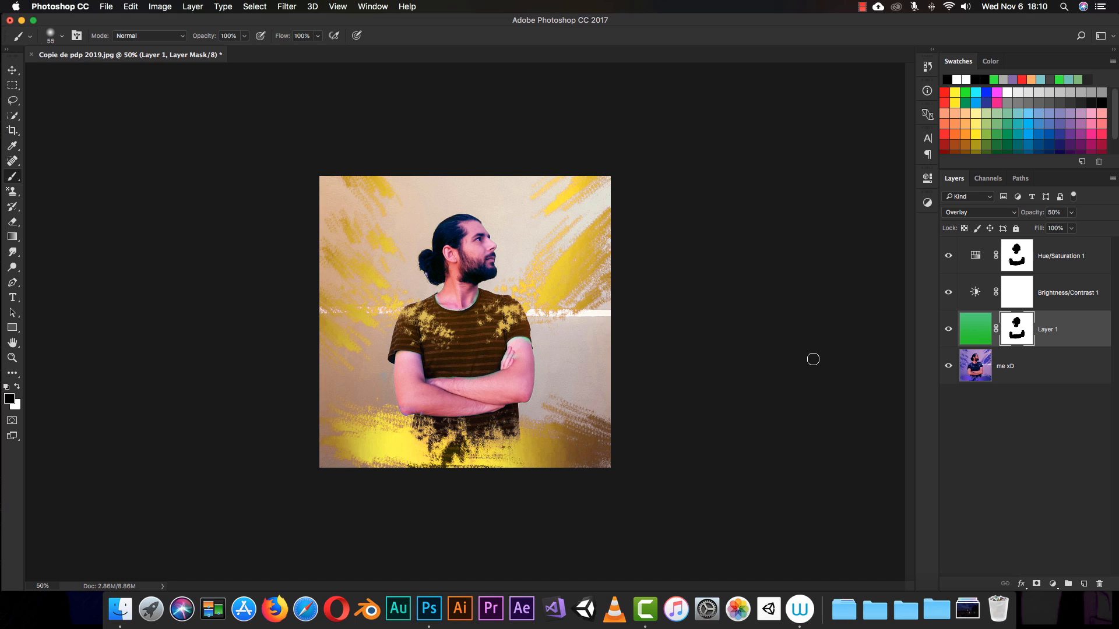
key("super+equal")
key("super+equal")
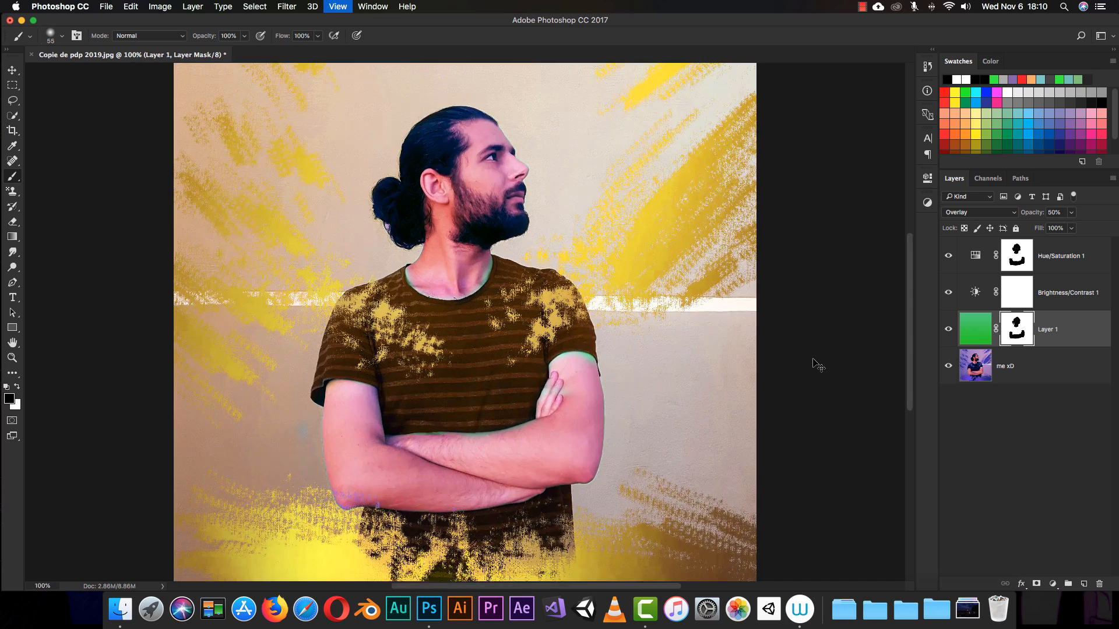
left_click_drag(403, 217, 407, 179)
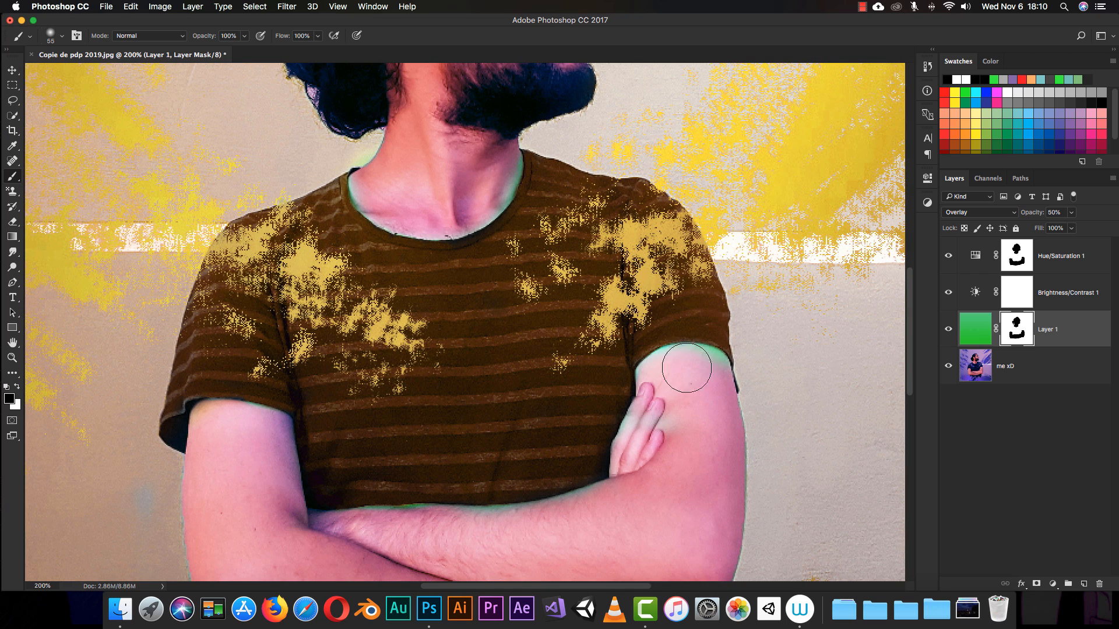
key("super+minus")
key("super+minus")
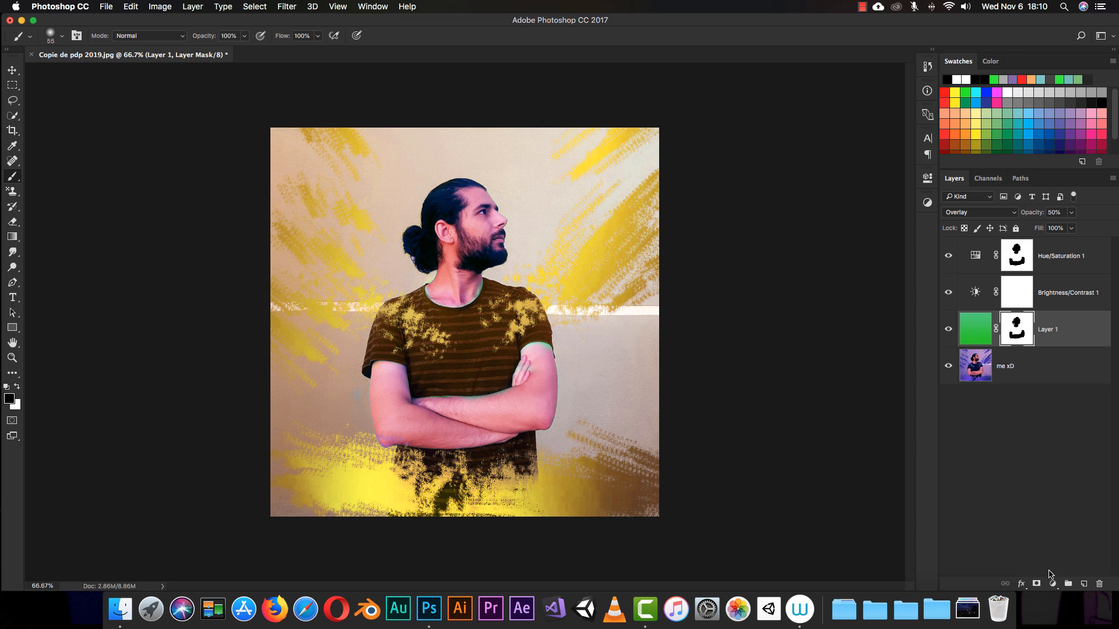
- Try adding a second mask to Layer 1 and undo it
left_click(1036, 583)
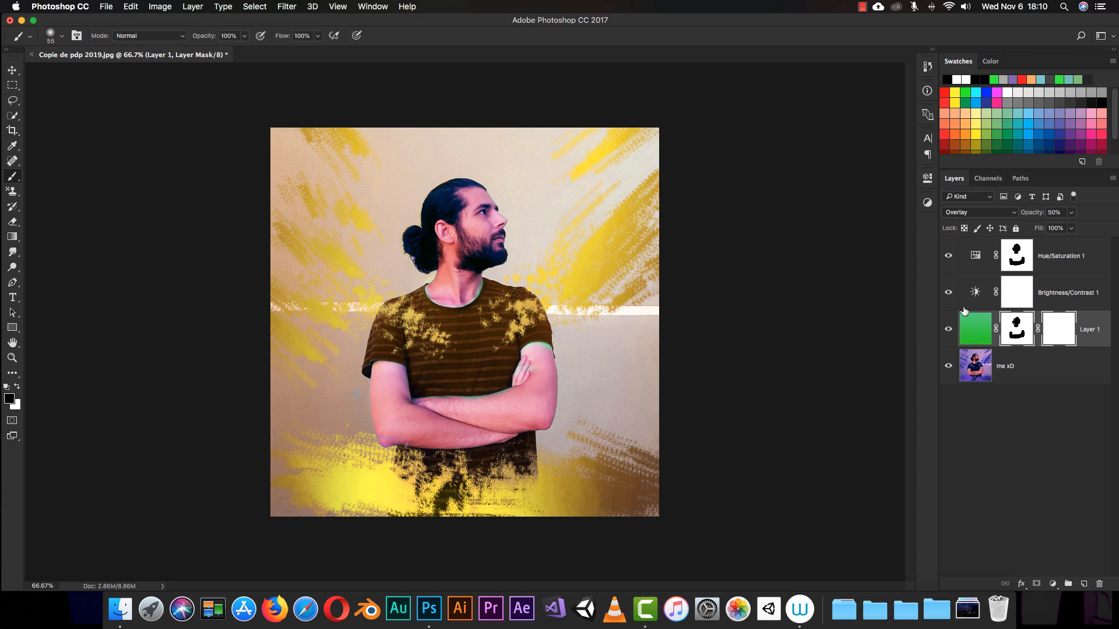
key("super+z")
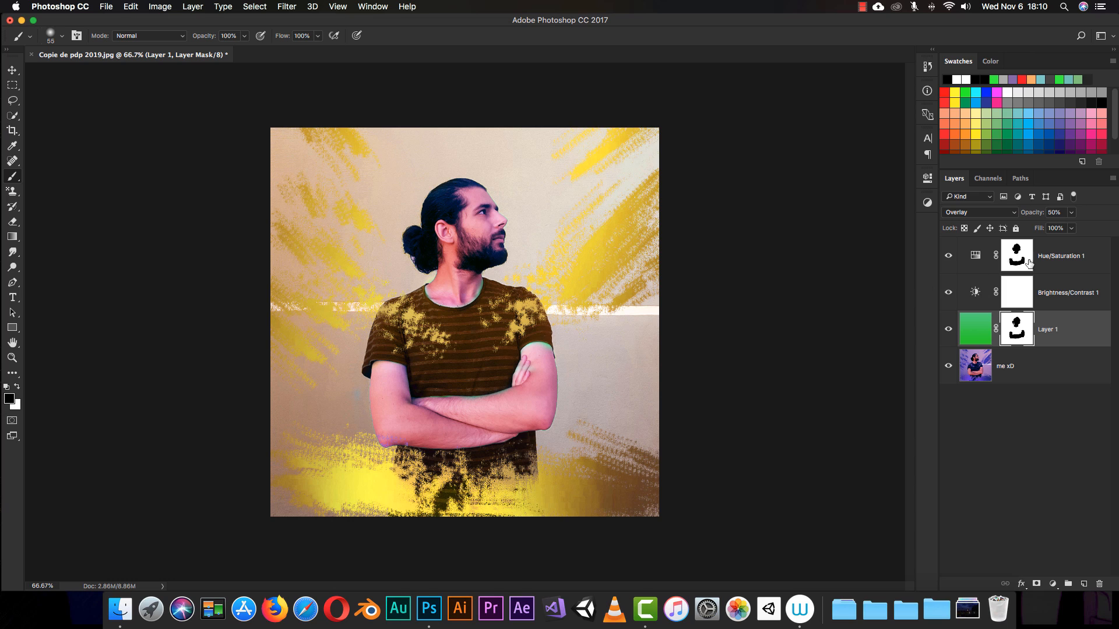
- Try the Multiply, Hard Light, Subtract and Darken blend modes on the Hue/Saturation 1 adjustment and return it to Normal
left_click(1048, 262)
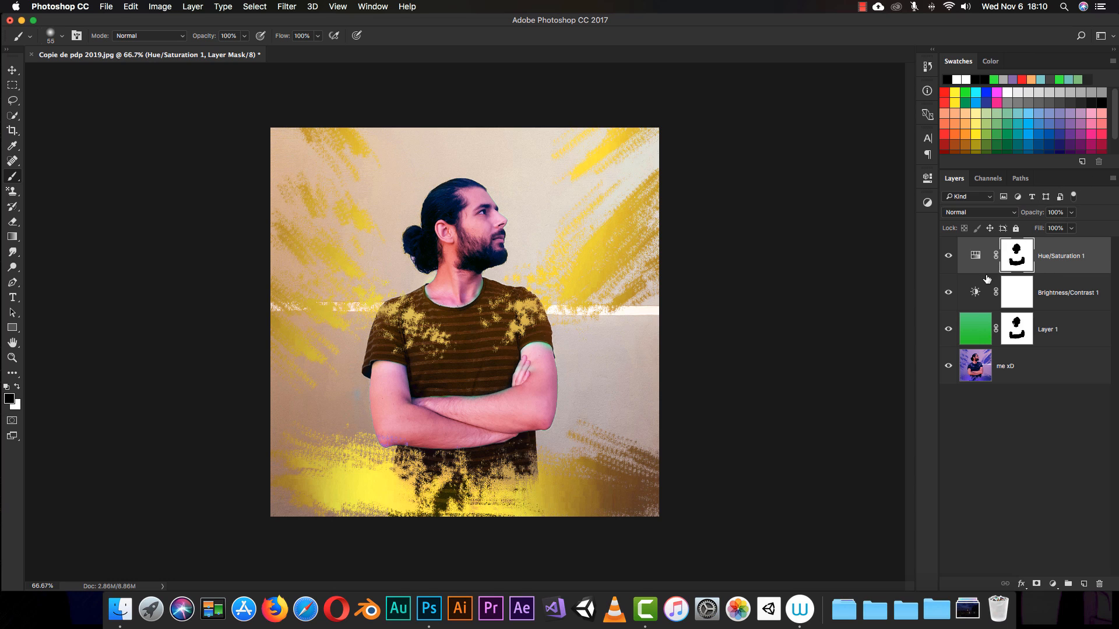
left_click(980, 213)
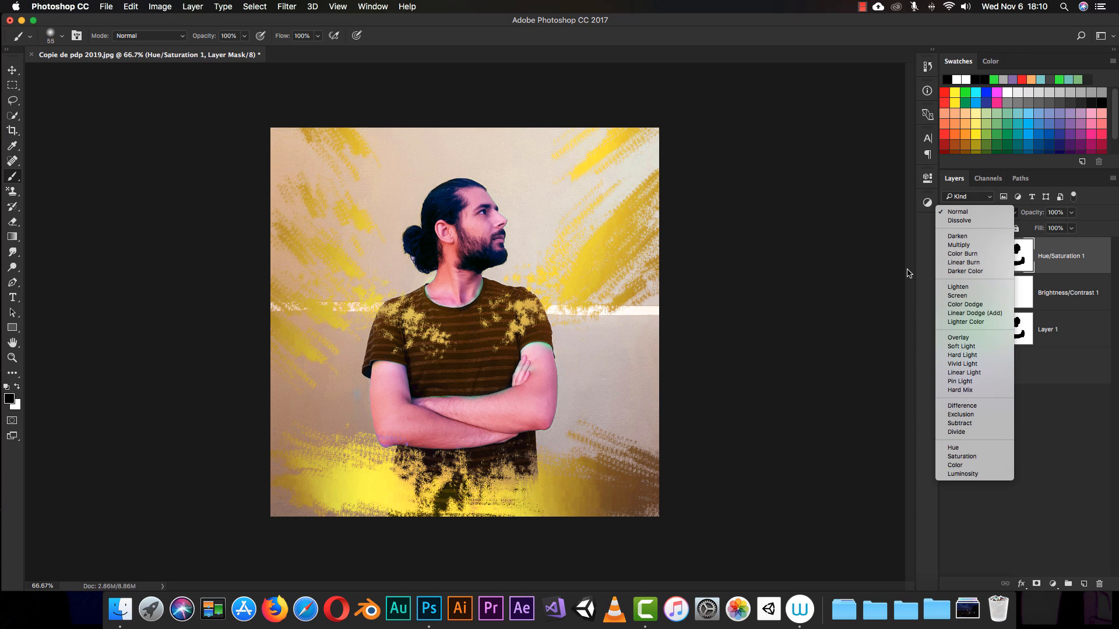
left_click(1069, 434)
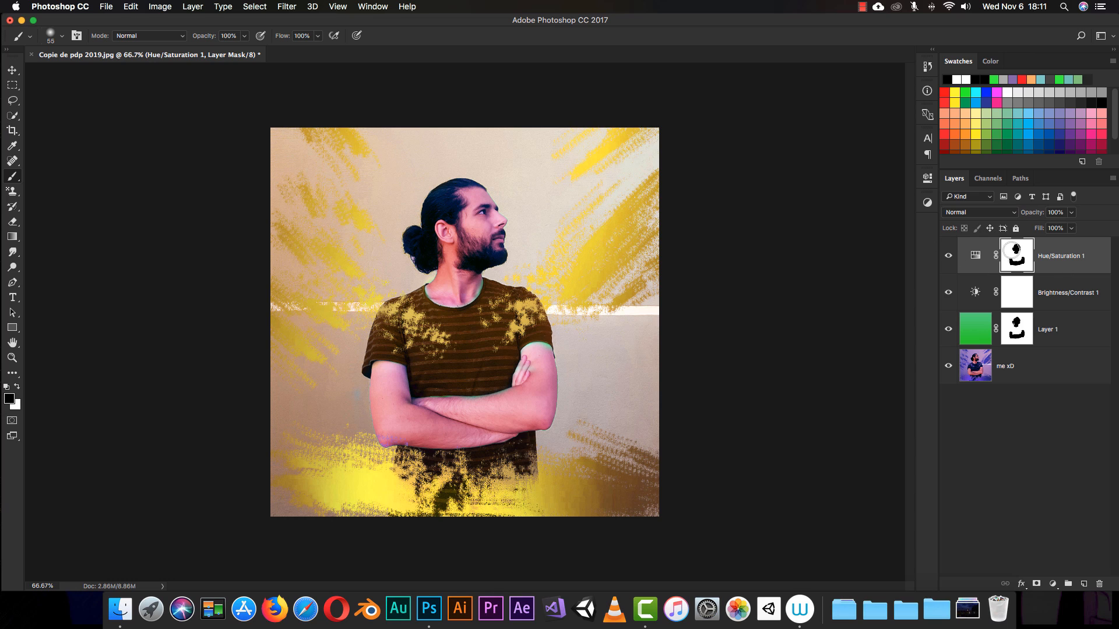
left_click(983, 256)
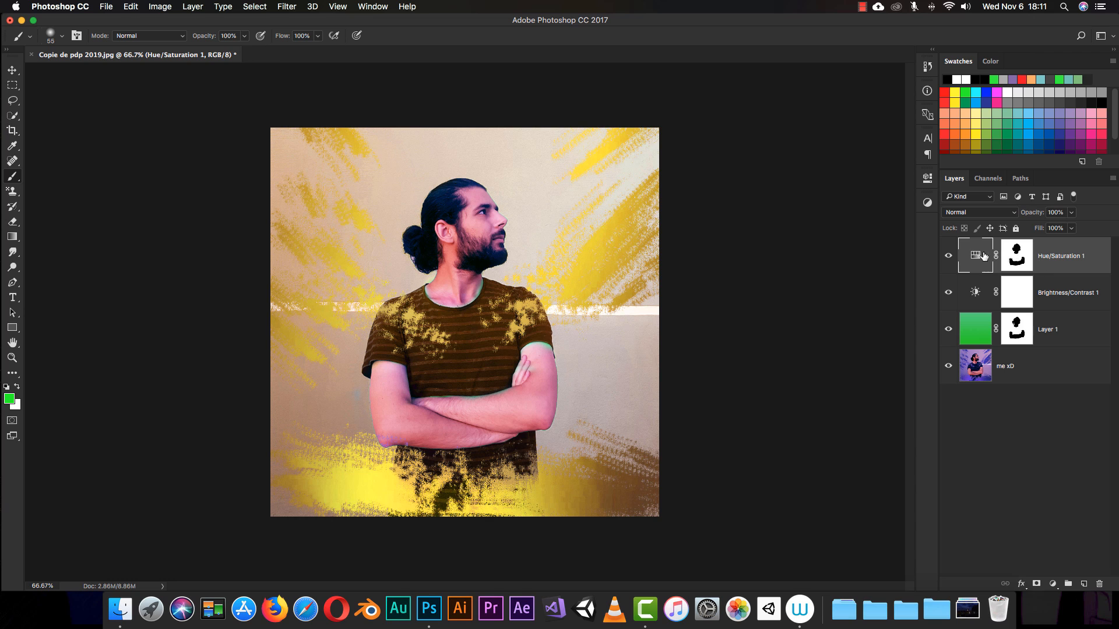
left_click(976, 213)
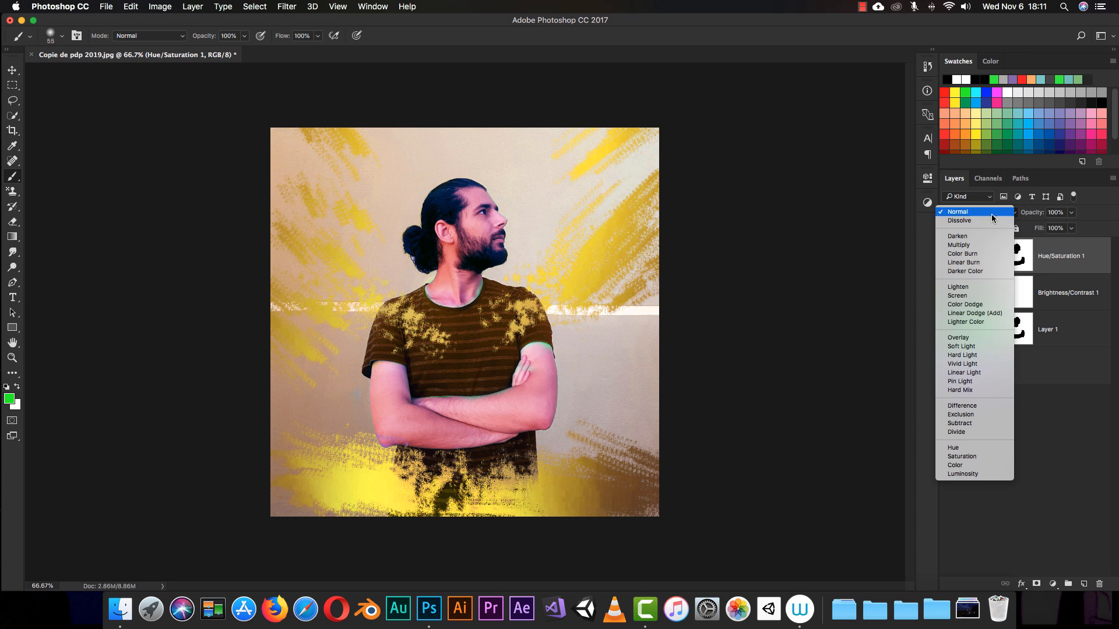
left_click(964, 246)
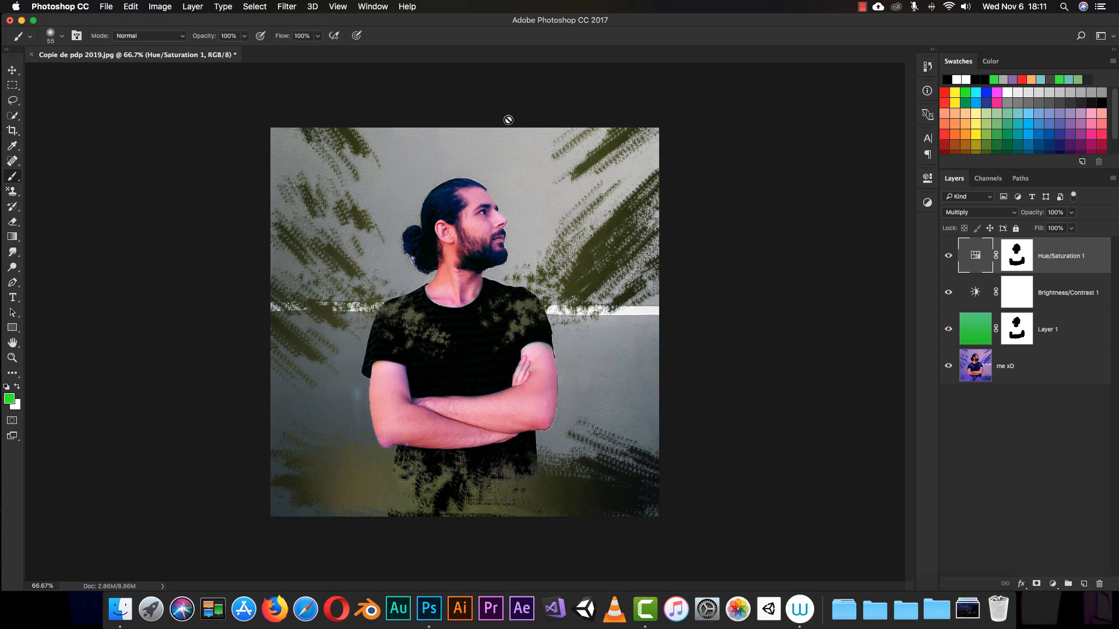
left_click(970, 212)
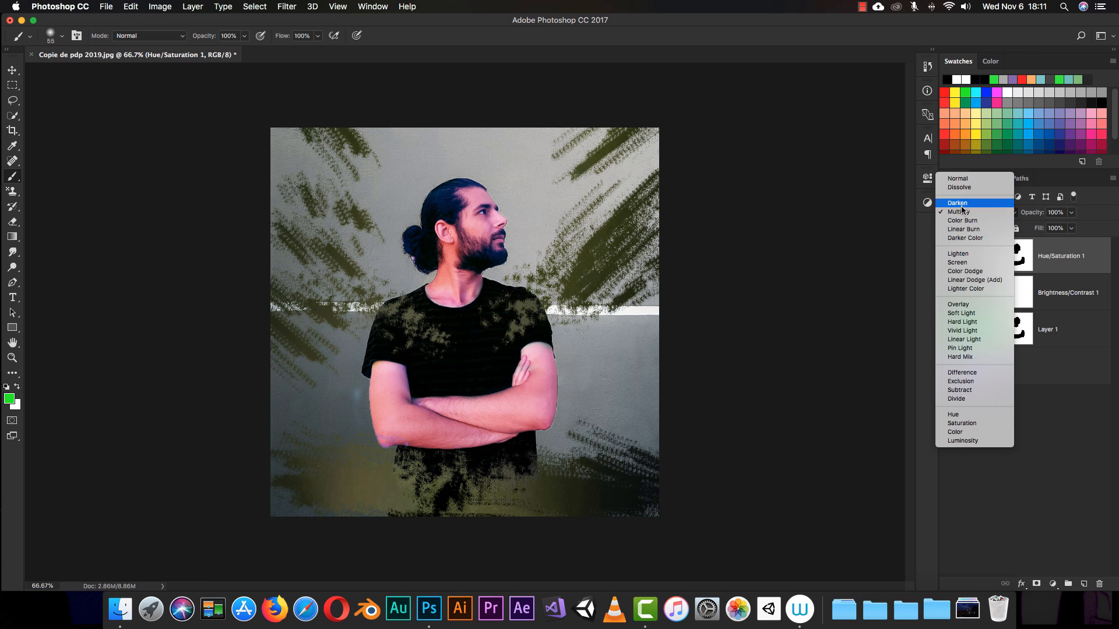
left_click(966, 322)
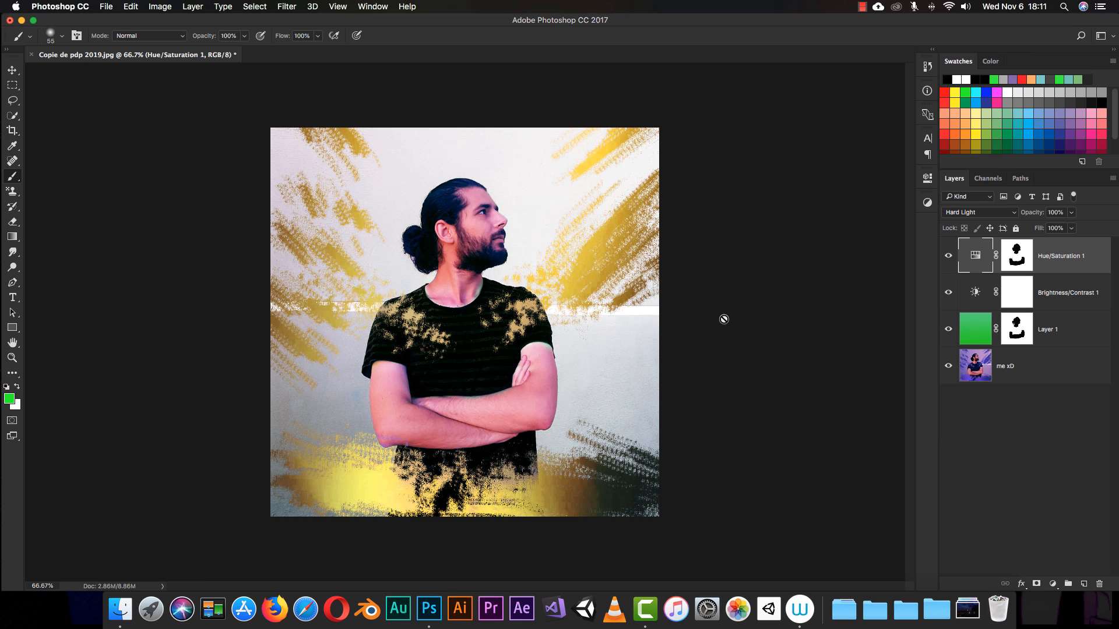
left_click(970, 214)
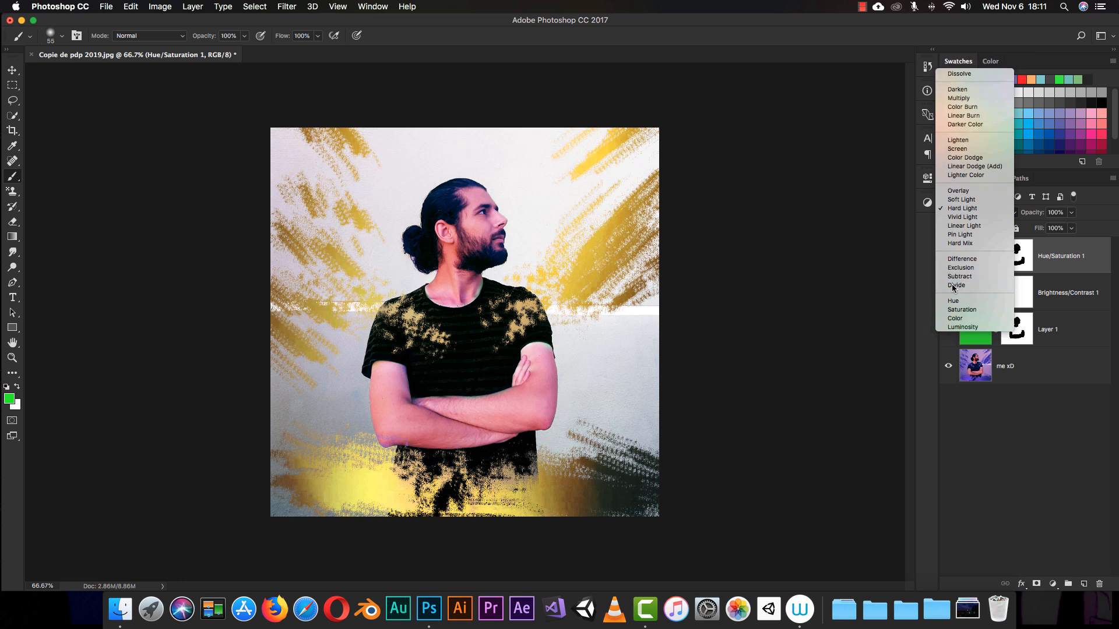
left_click(963, 280)
left_click(983, 217)
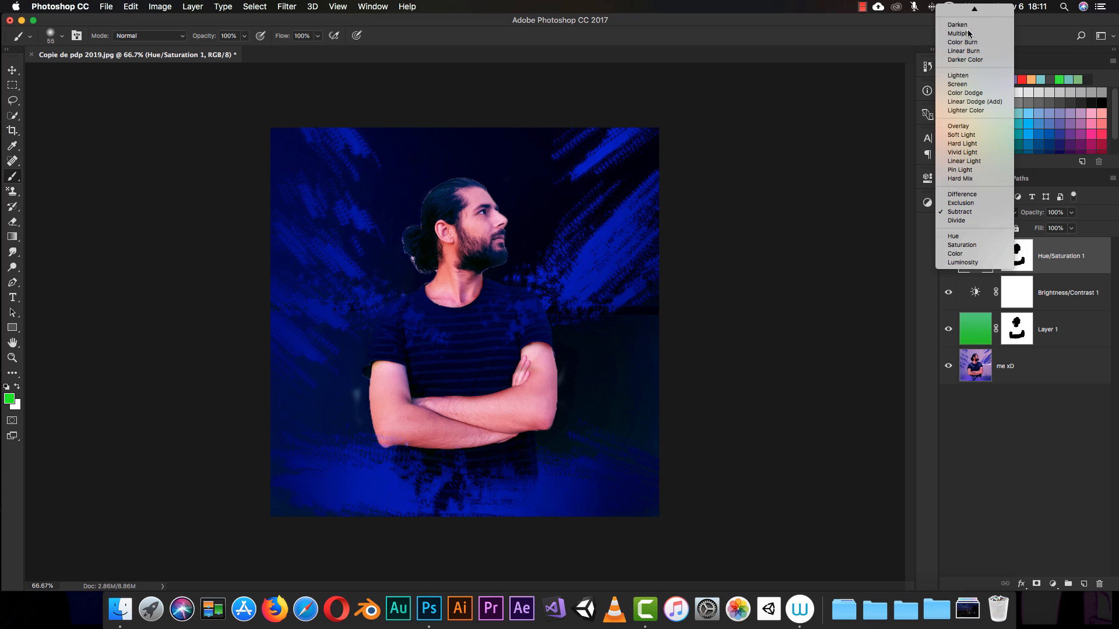
left_click(970, 26)
left_click(970, 213)
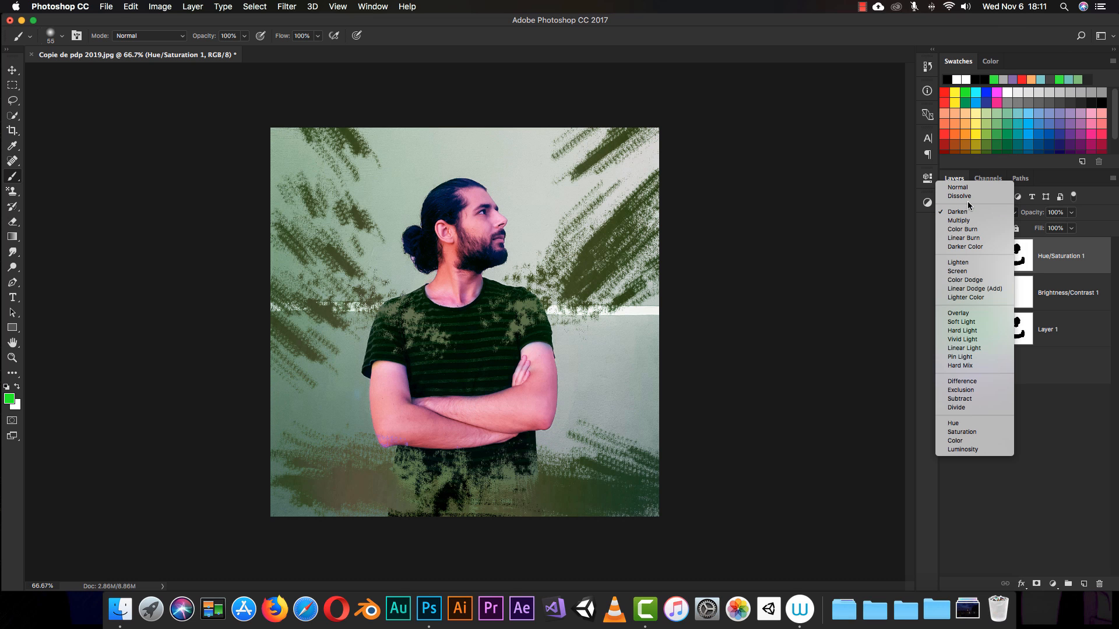
left_click(955, 189)
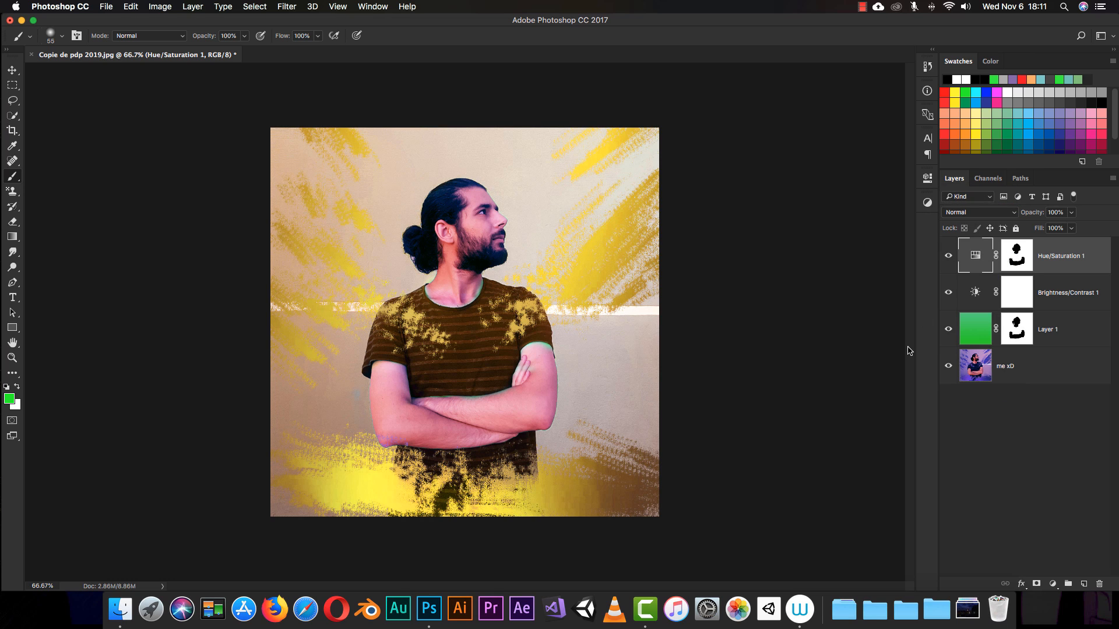